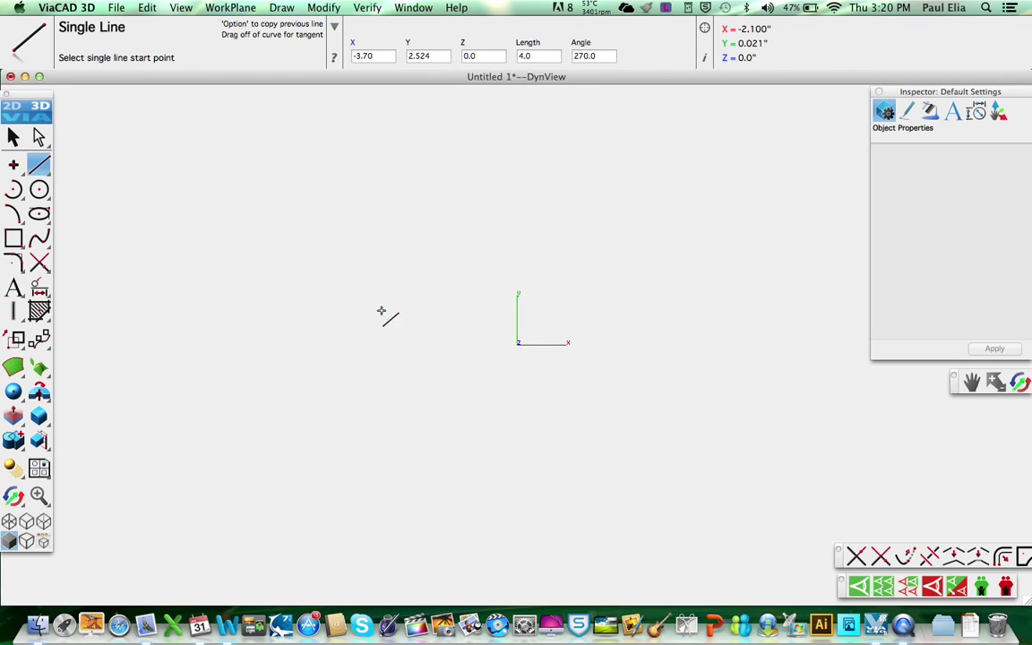
Draw the upper and right sides of a square as two connected 4-inch lines, starting at about X -3.42, Y 1.80.
left_click(340, 254)
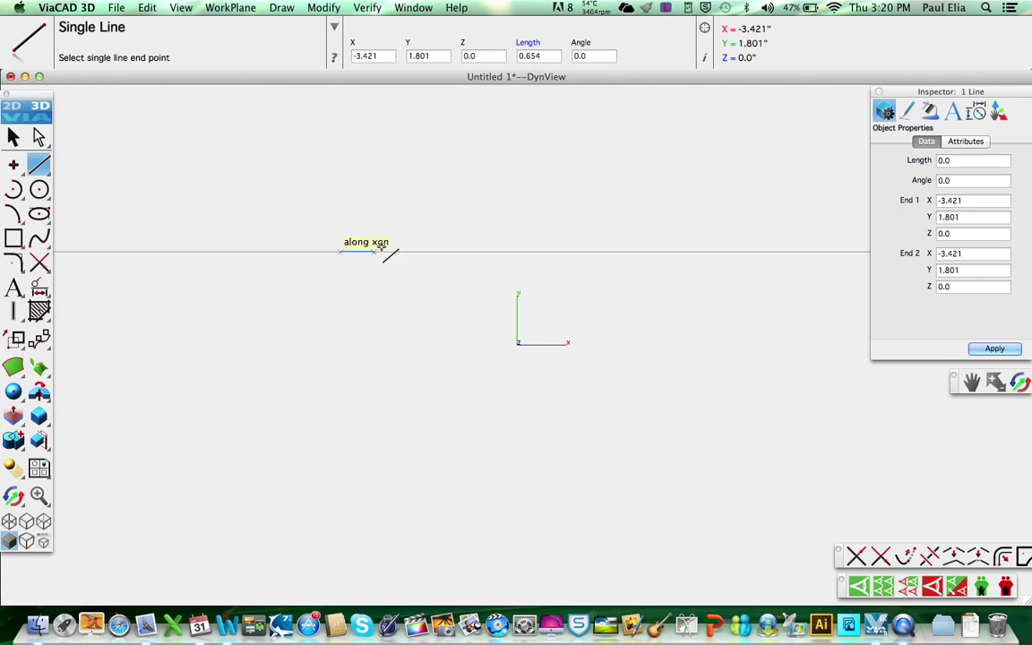
left_click(439, 254)
type("4")
key("Return")
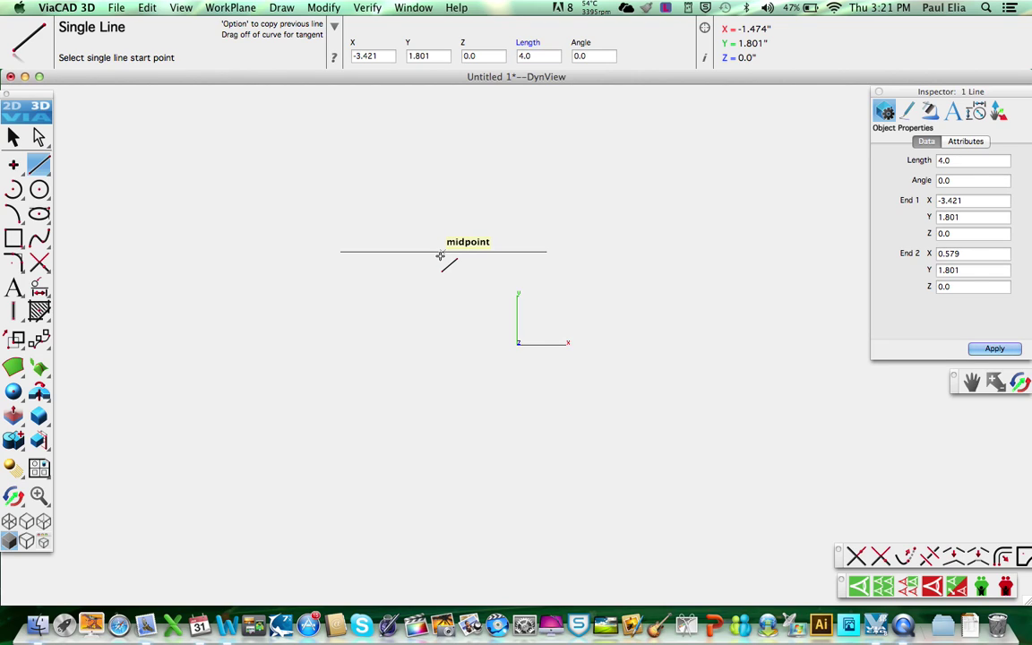
left_click(547, 252)
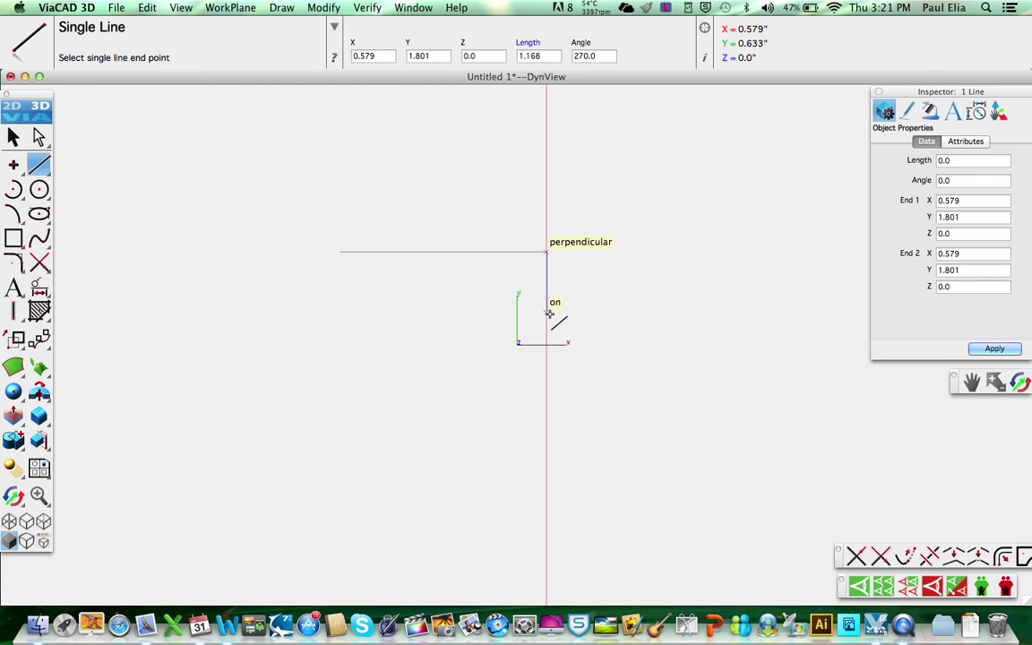
left_click(549, 313)
type("4")
key("Return")
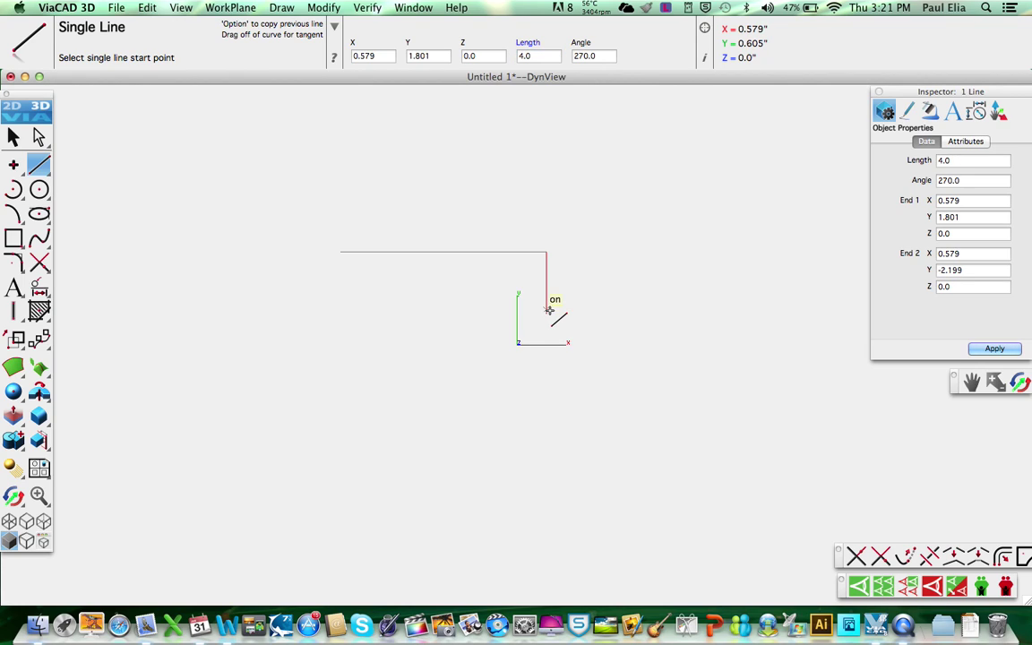
Draw the square's lower side as a 4-inch line and close the left side with a line between the open corners.
left_click(547, 458)
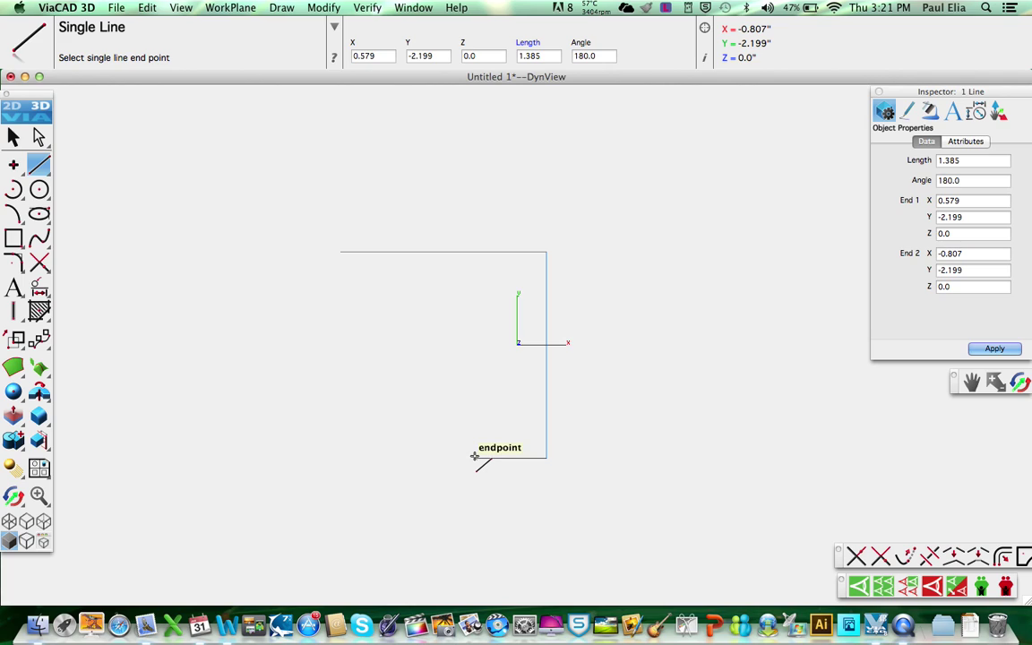
left_click(475, 456)
type("4")
key("Return")
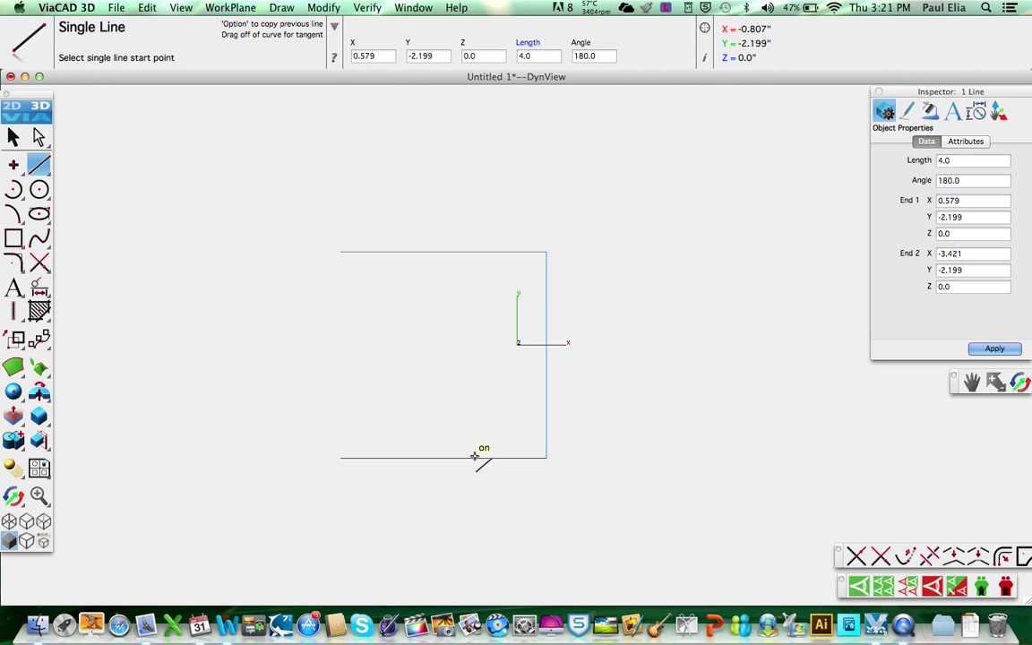
left_click(341, 256)
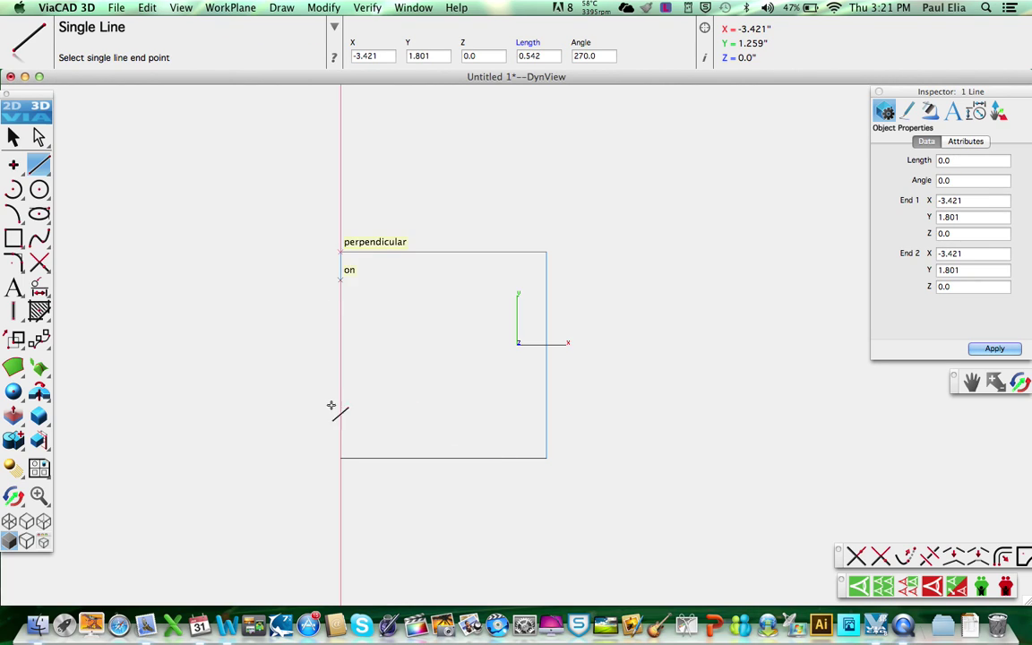
left_click(342, 458)
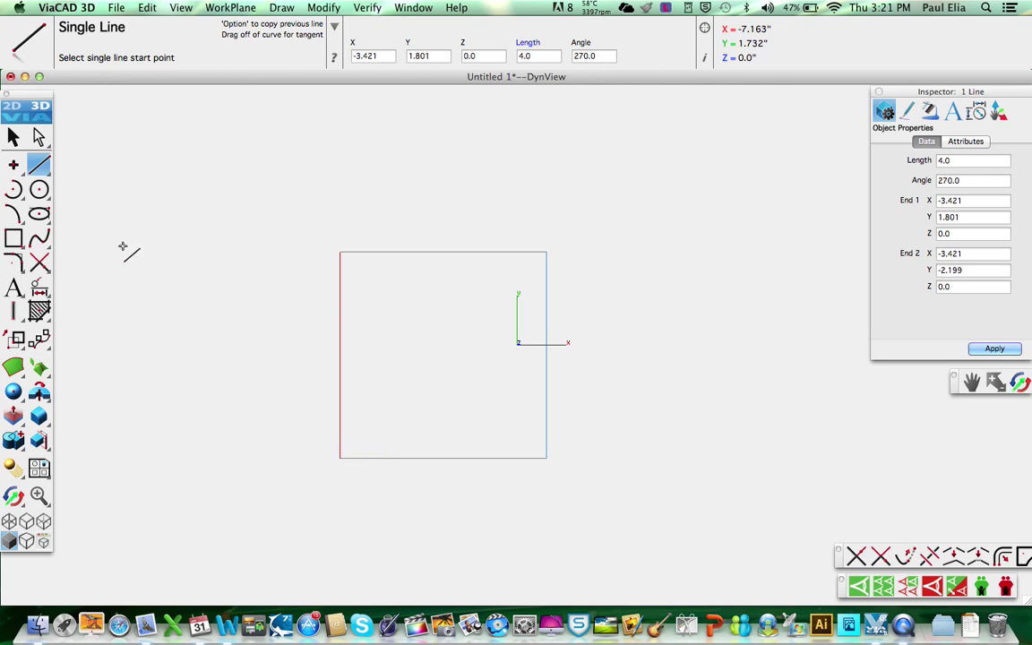
Draw three-point interpolate splines over the square's upper and right sides, each through corner, midpoint and corner.
left_click(39, 238)
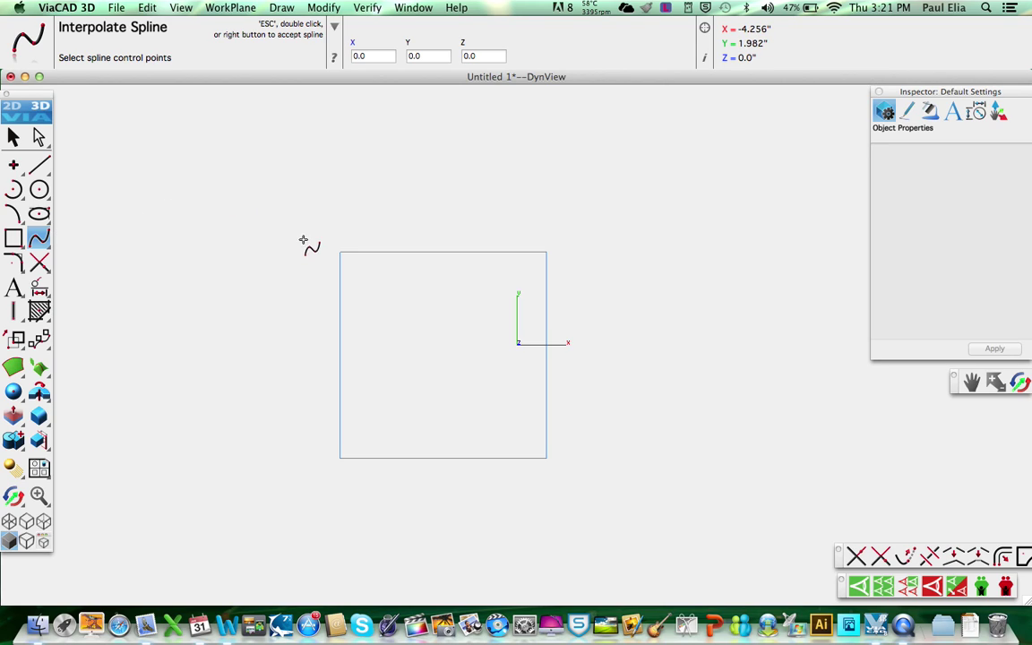
left_click(340, 251)
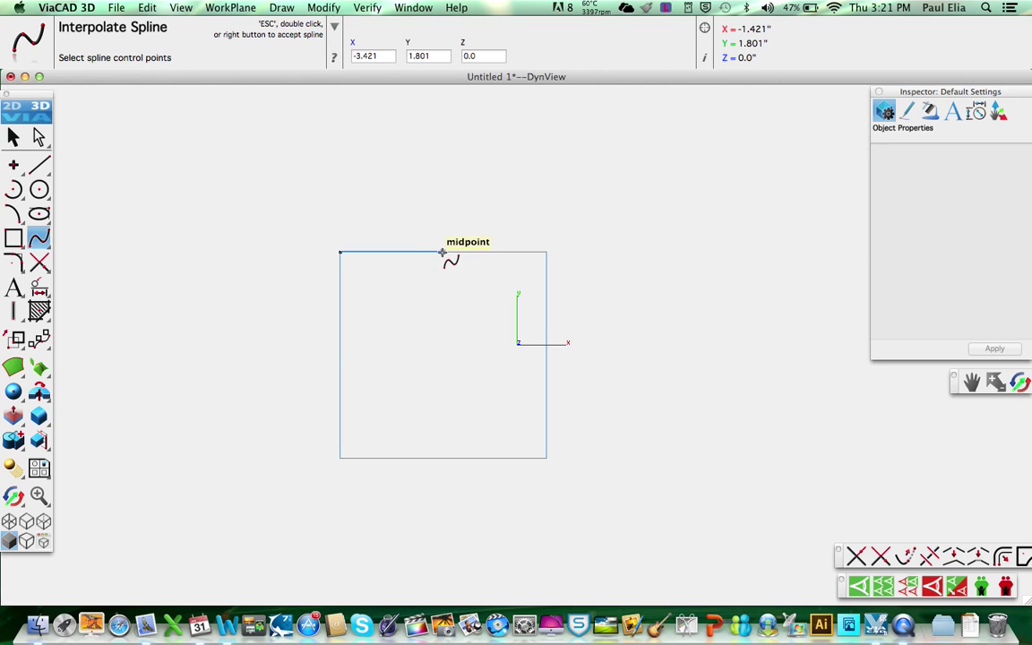
left_click(442, 252)
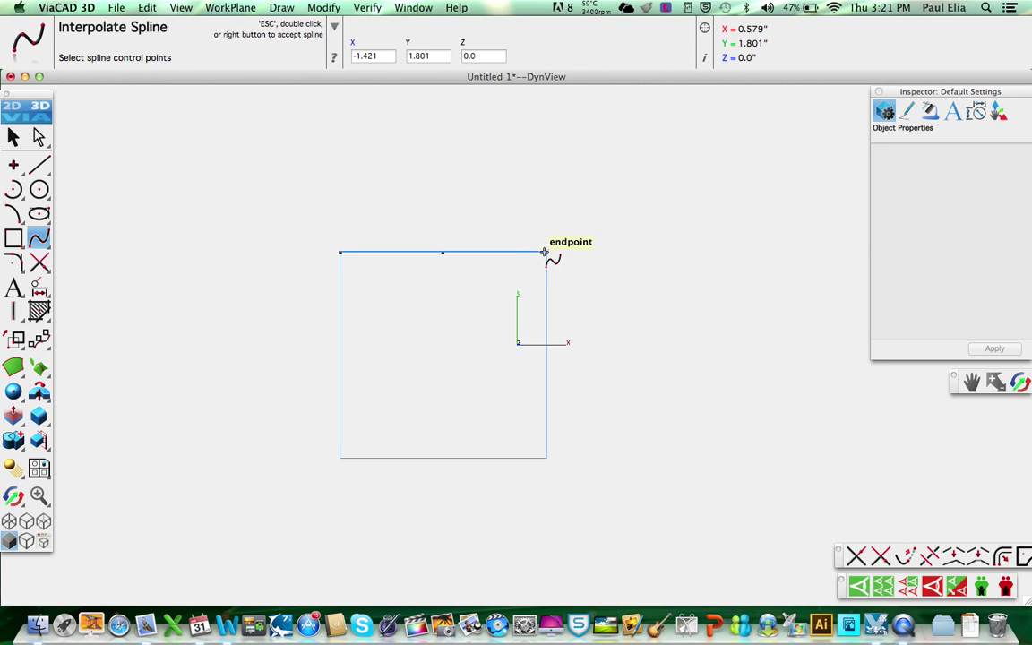
double_click(544, 251)
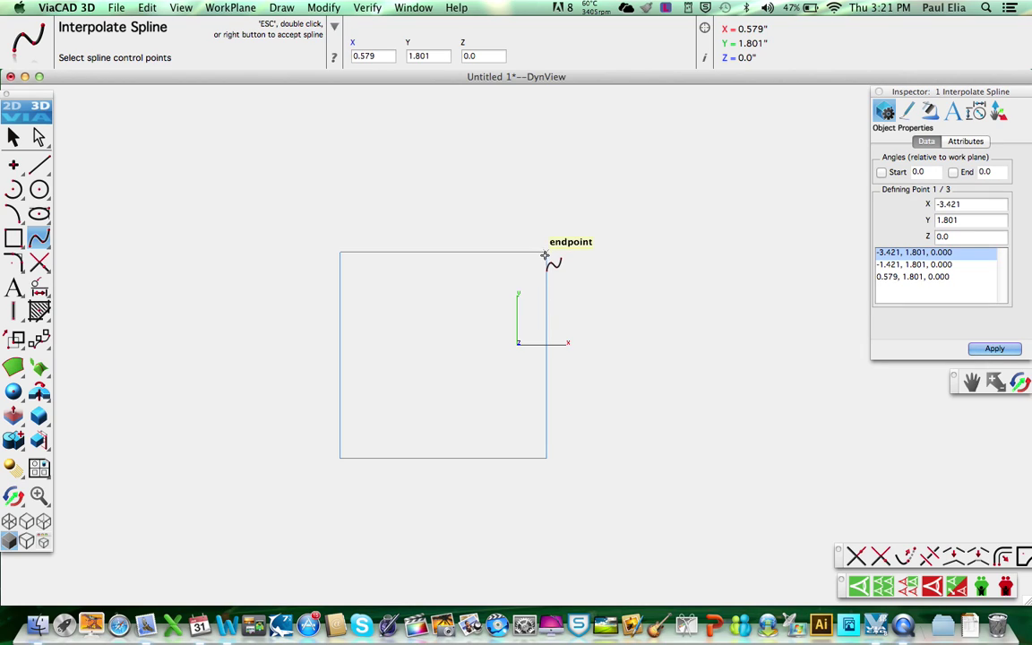
left_click(547, 356)
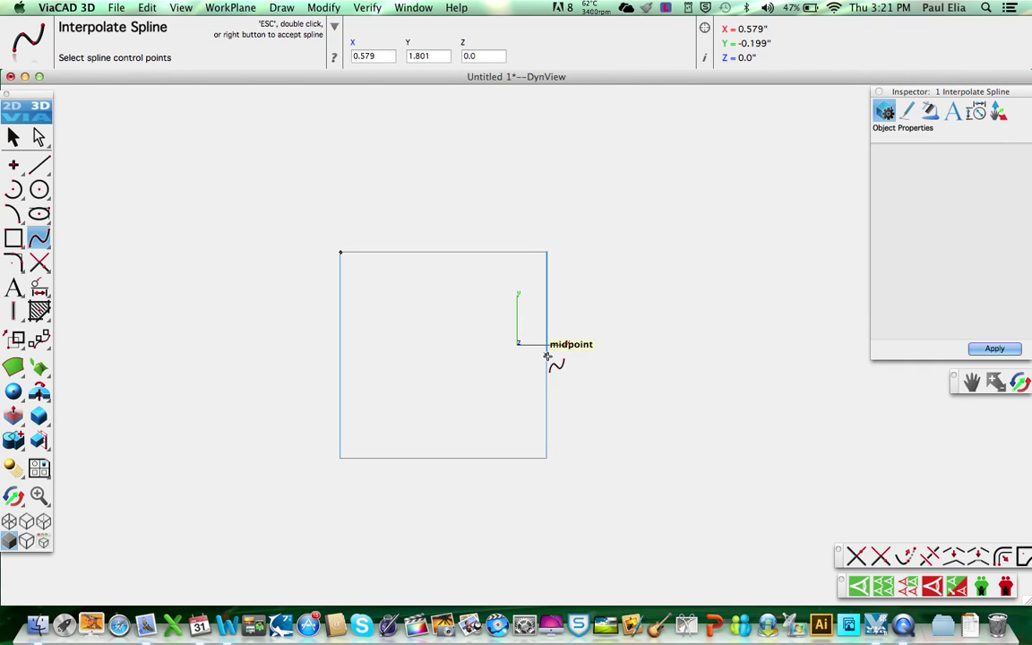
double_click(547, 458)
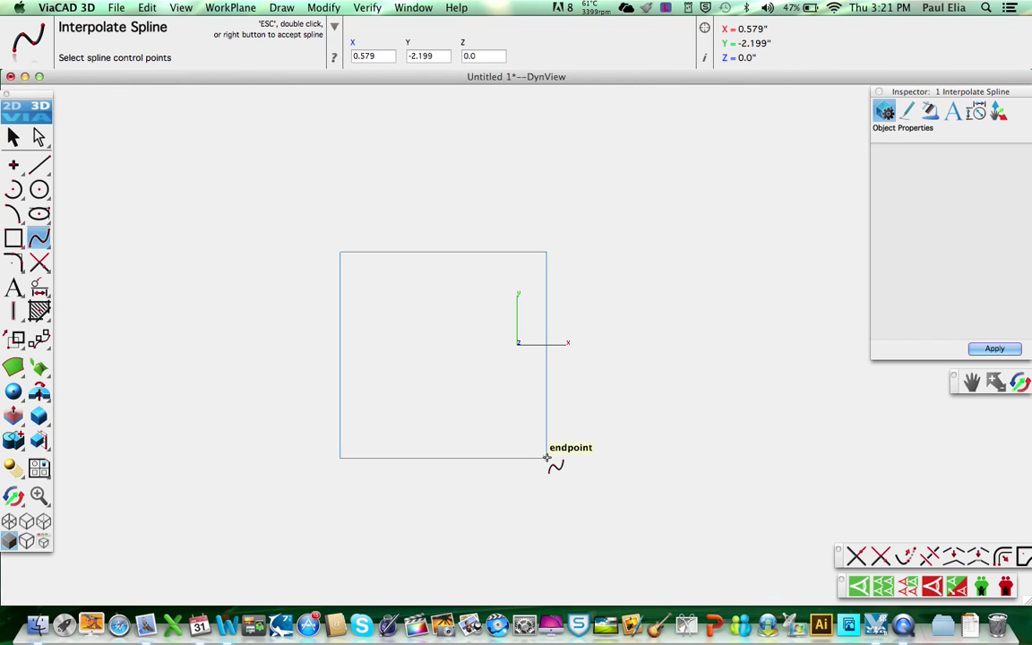
Draw three-point interpolate splines over the square's lower and left sides, each passing through the side's midpoint.
left_click(438, 459)
double_click(340, 459)
left_click(340, 257)
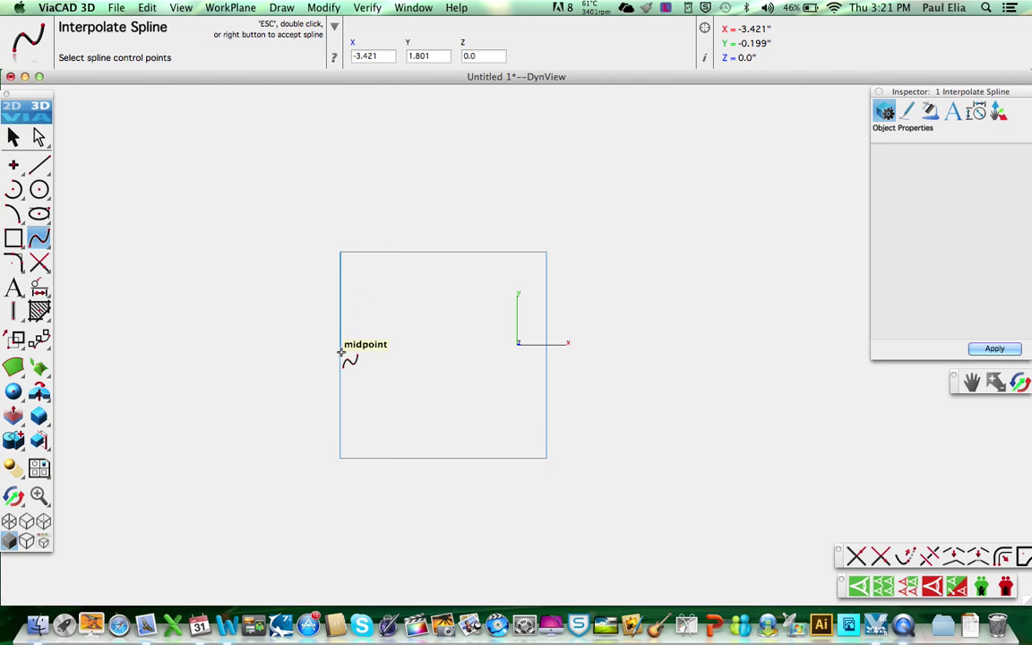
left_click(336, 407)
double_click(341, 459)
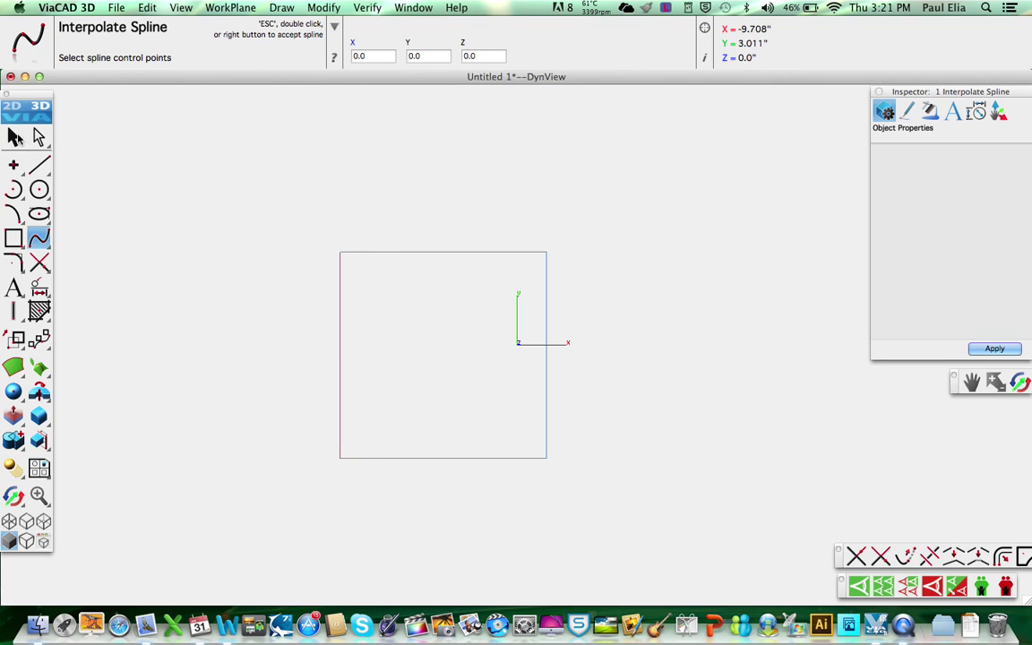
Delete the straight lines lying under the splines on the square's upper and left sides.
left_click(12, 137)
left_click(97, 191)
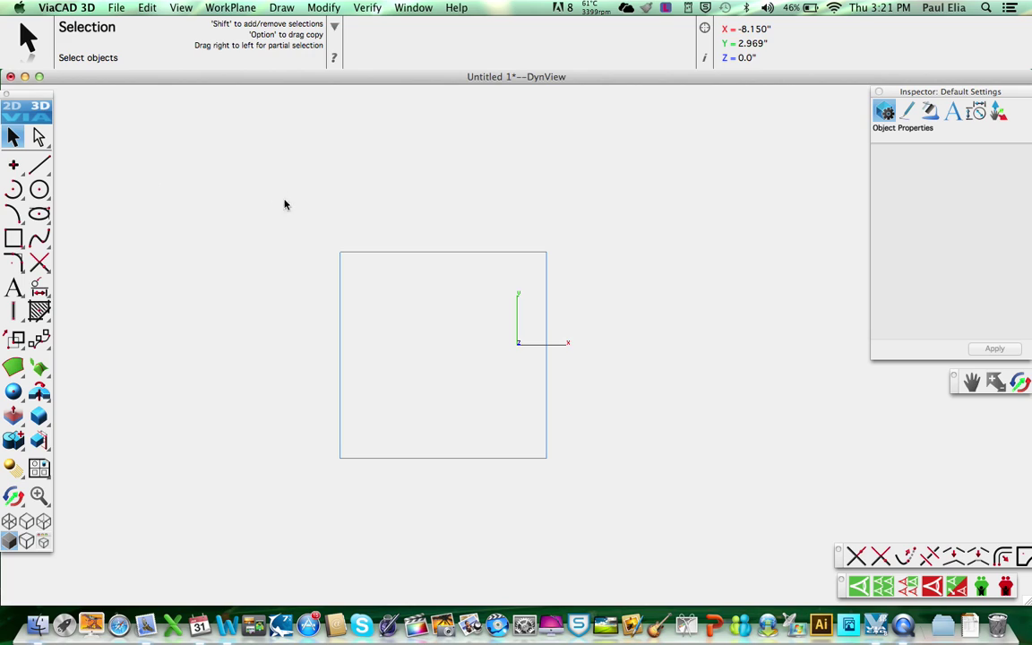
left_click(373, 258)
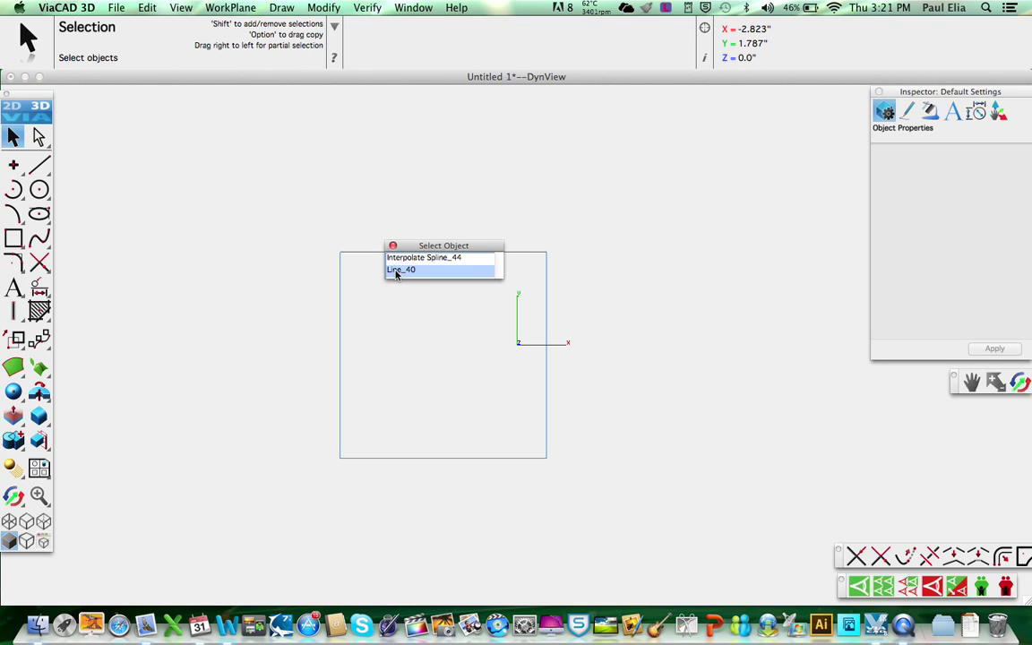
left_click(396, 274)
left_click(395, 272)
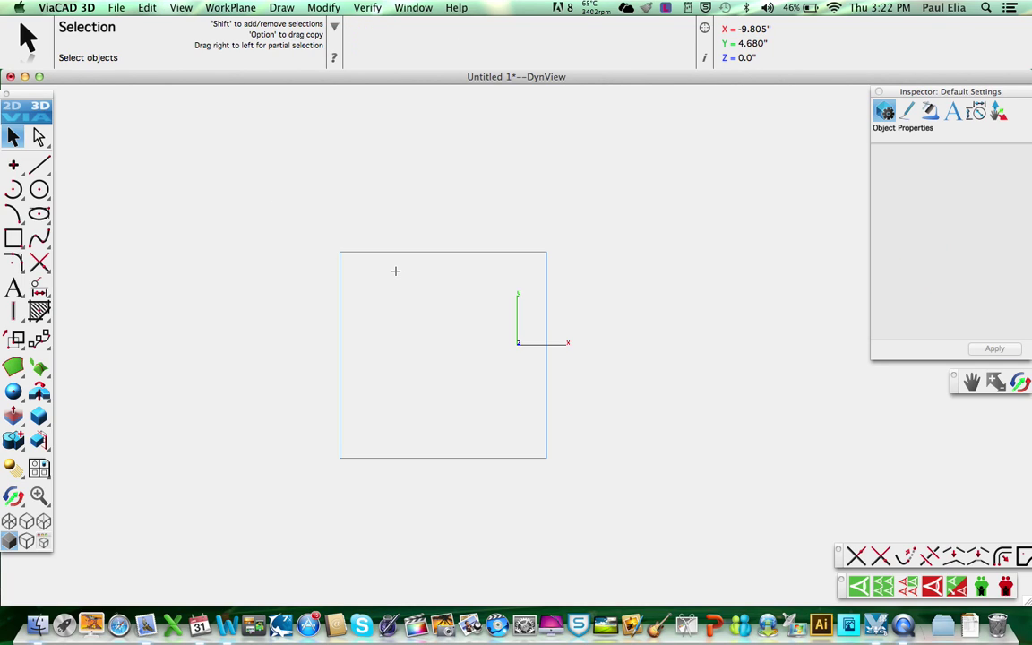
left_click(342, 309)
left_click(370, 329)
Delete the straight lines lying under the splines on the square's lower and right sides.
left_click(403, 442)
left_click(403, 459)
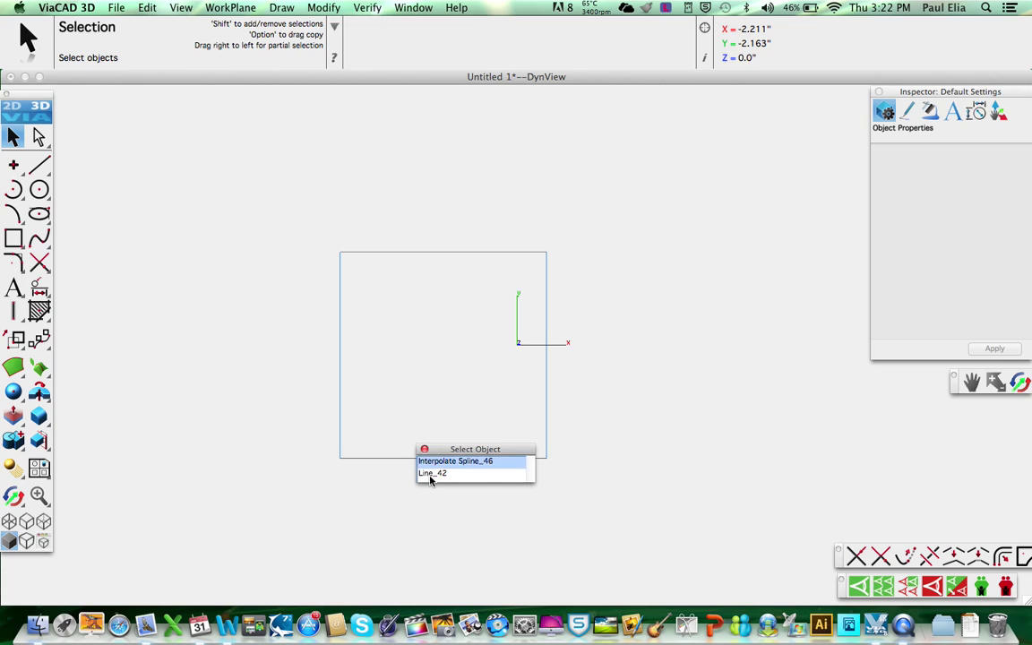
left_click(421, 472)
left_click(542, 413)
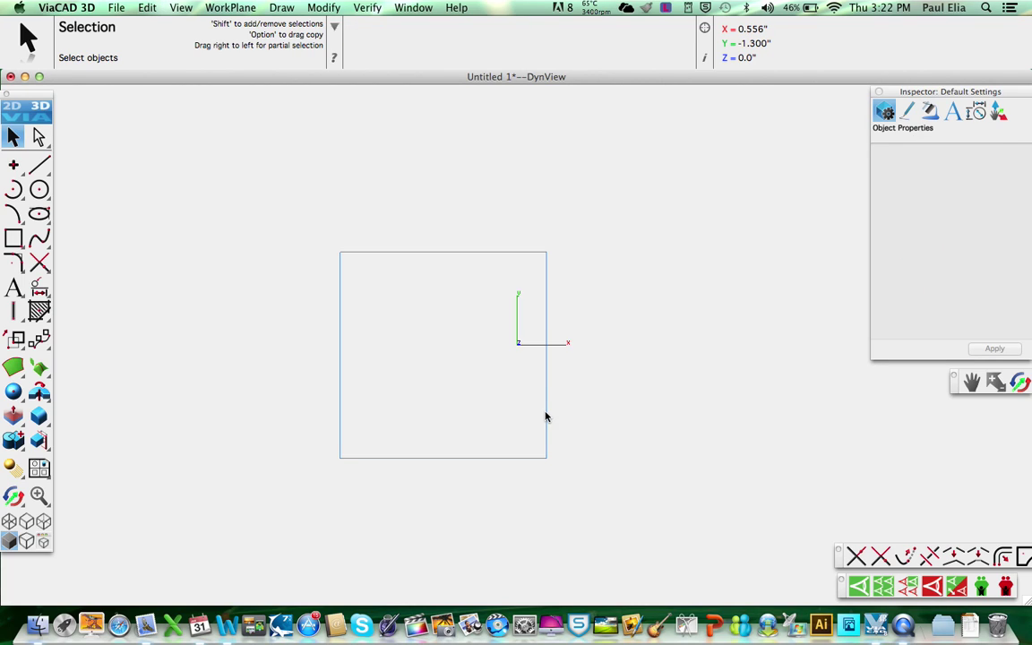
left_click(546, 415)
left_click(570, 431)
left_click(569, 432)
Create a cover surface from the four splines bounding the square.
left_click(22, 369)
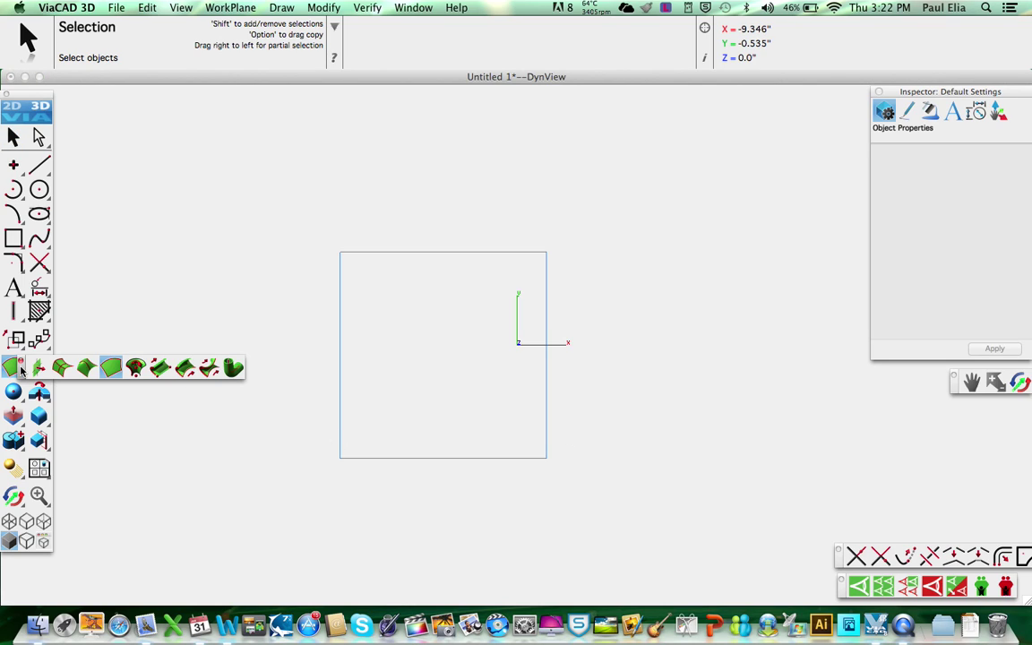
left_click(37, 369)
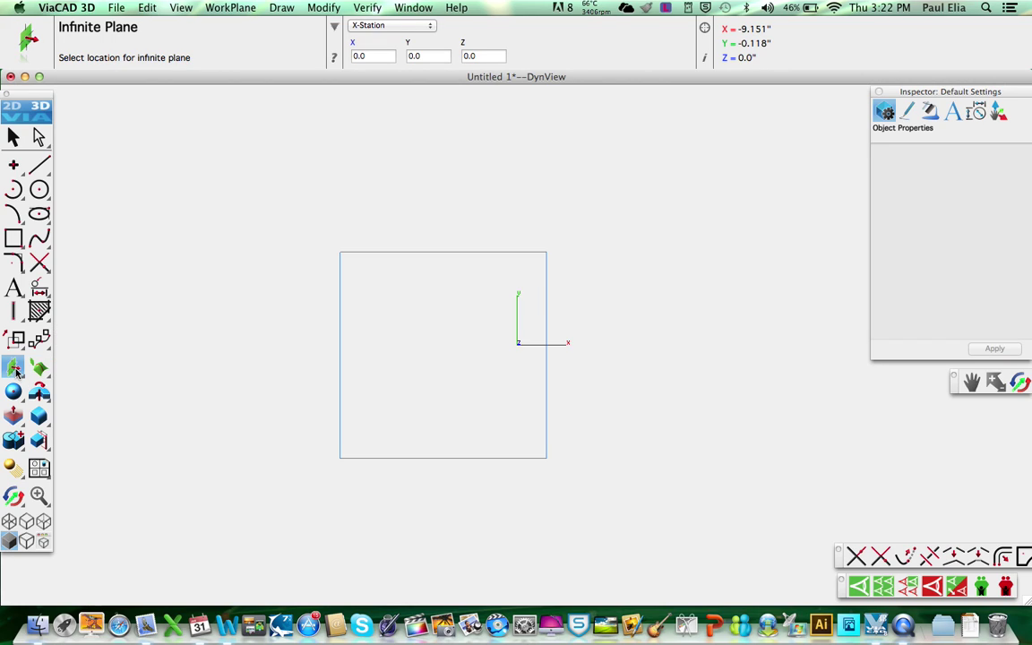
left_click(15, 369)
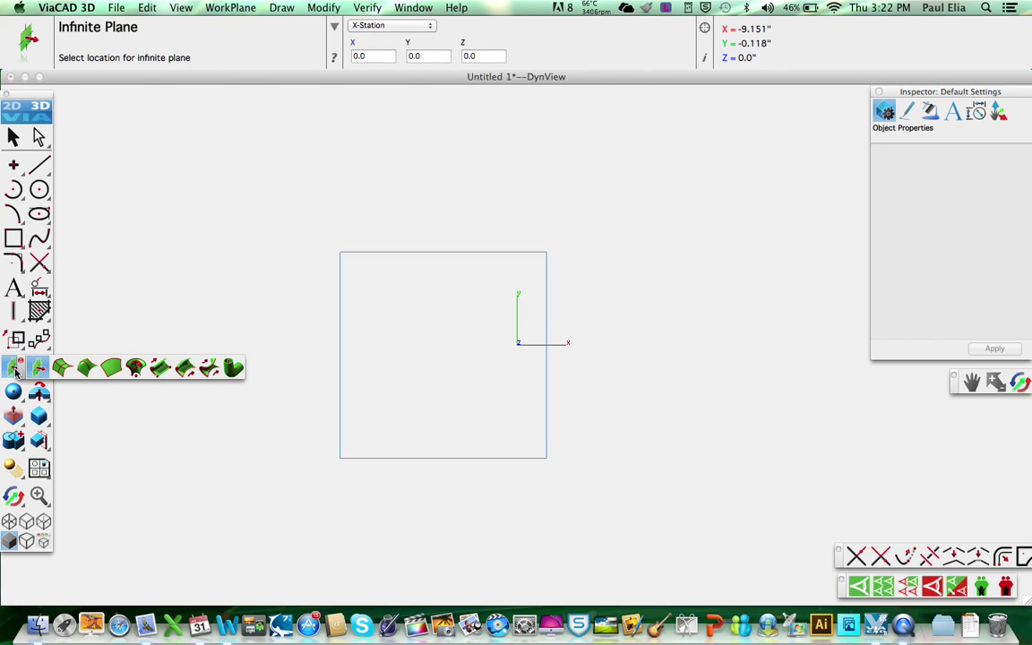
left_click(110, 369)
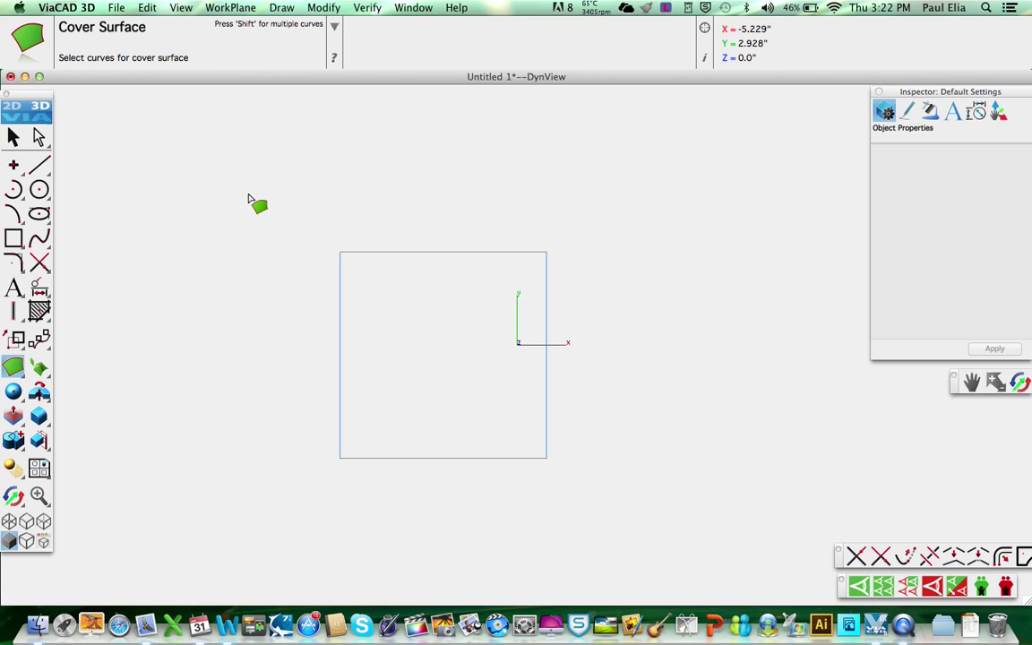
left_click_drag(256, 195, 688, 556)
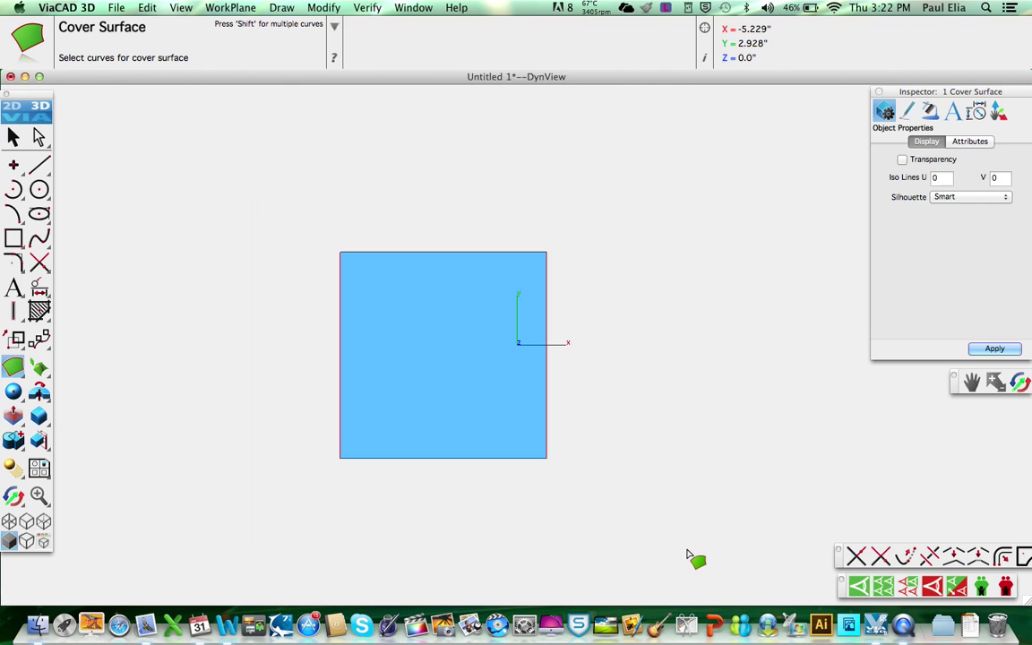
key("super+z")
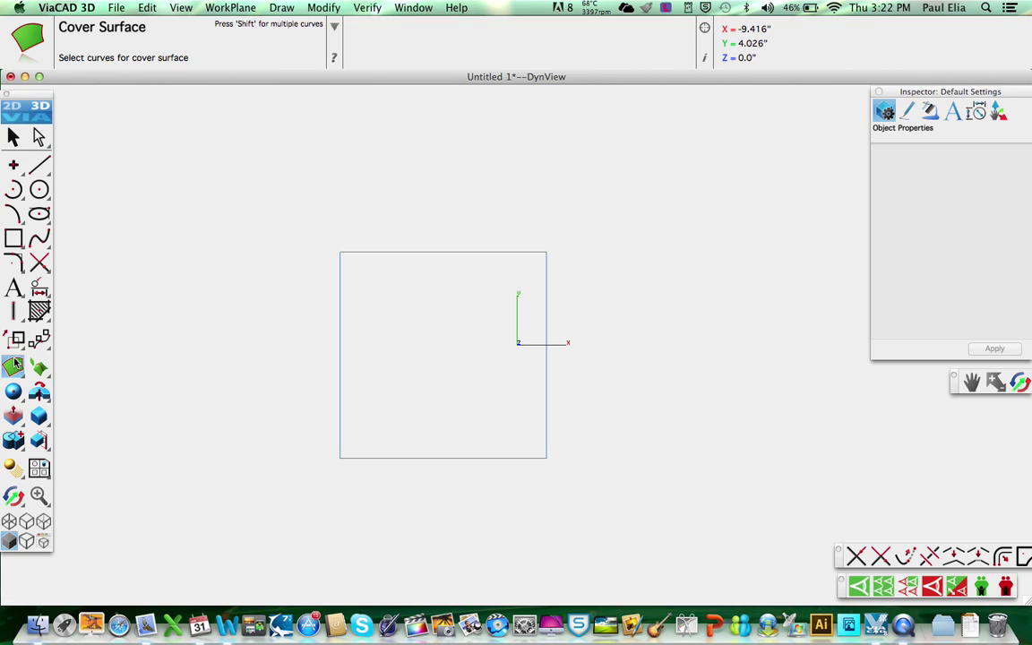
key("super+shift+z")
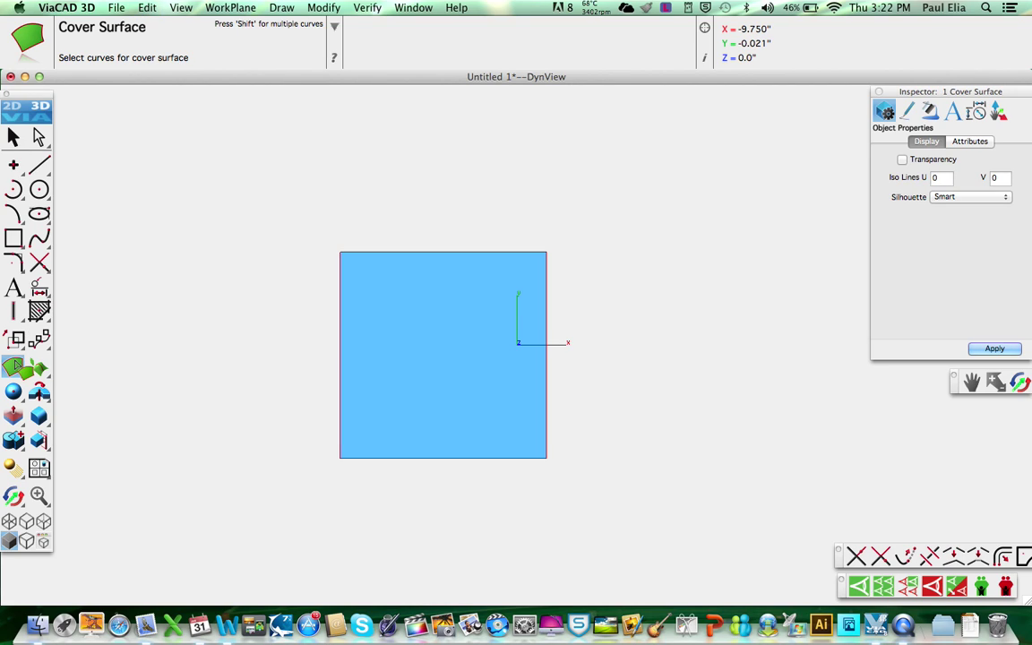
Raise the midpoint vertex of the spline on the surface's low-X edge about 0.92 inches along Z.
left_click(13, 136)
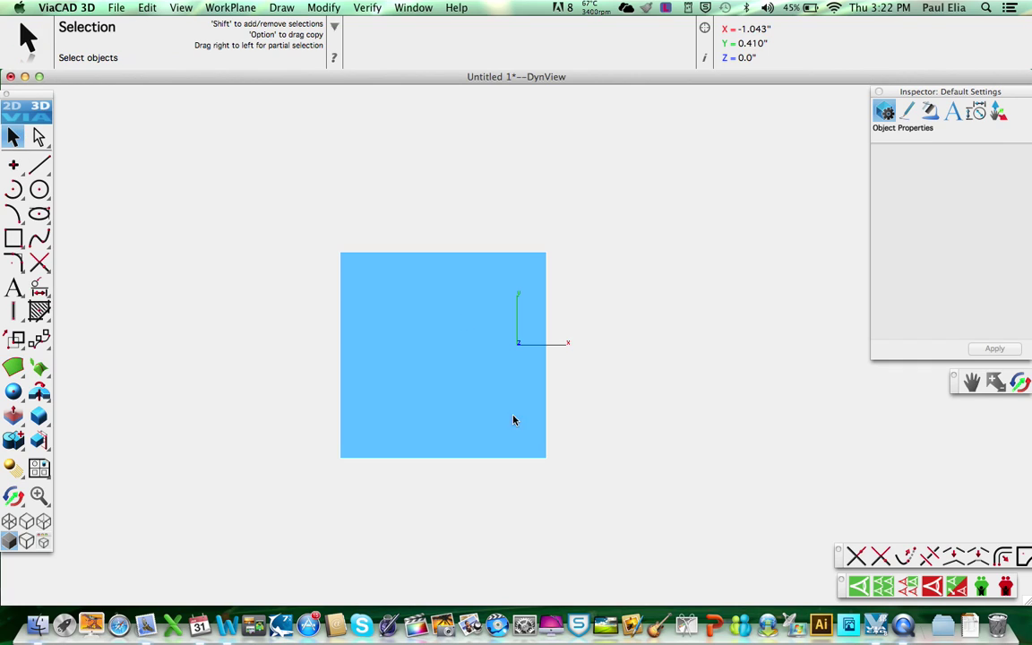
left_click(1019, 383)
left_click_drag(783, 484, 753, 469)
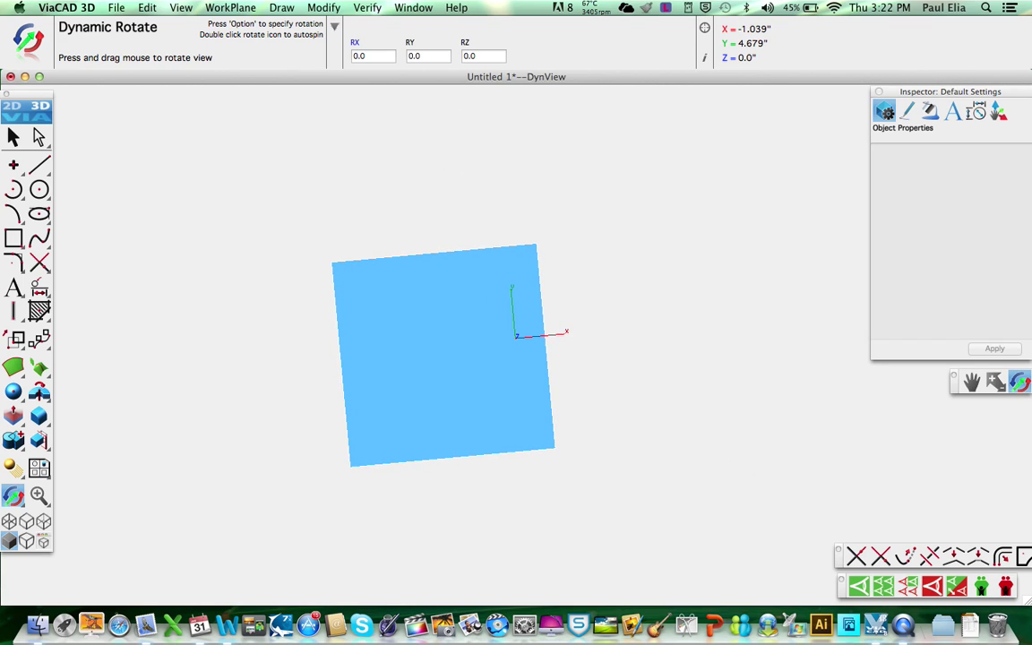
left_click(181, 7)
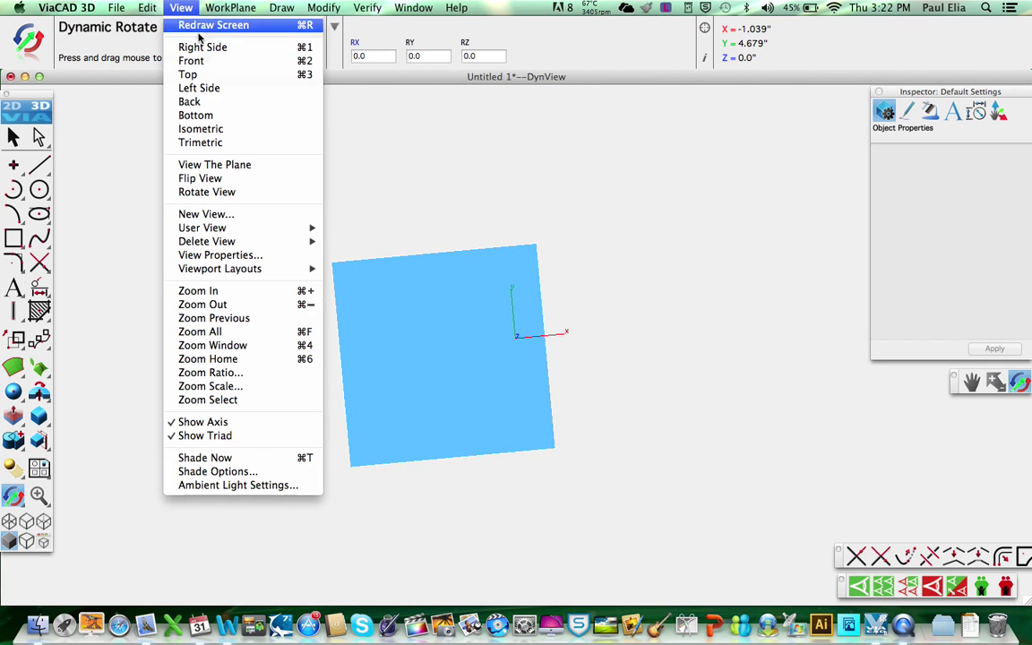
left_click(204, 128)
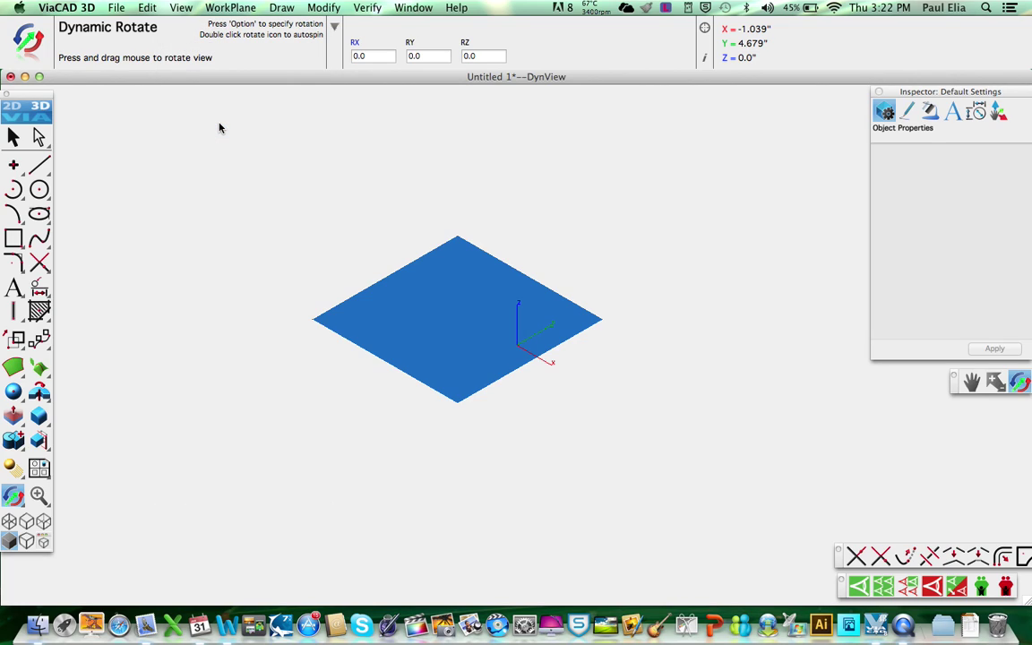
left_click(12, 137)
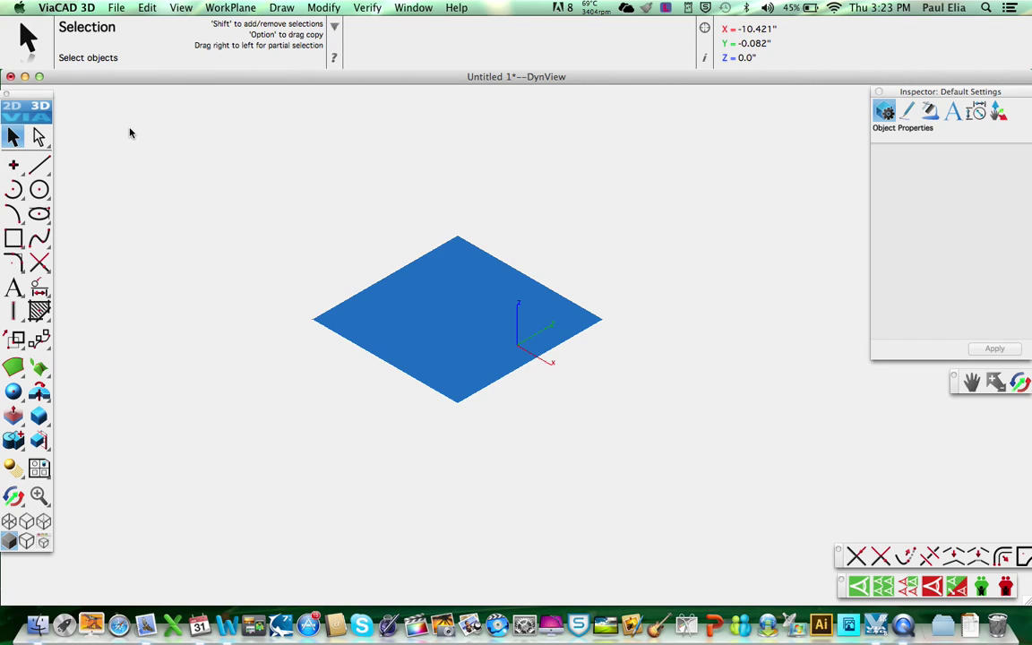
left_click_drag(366, 241, 420, 300)
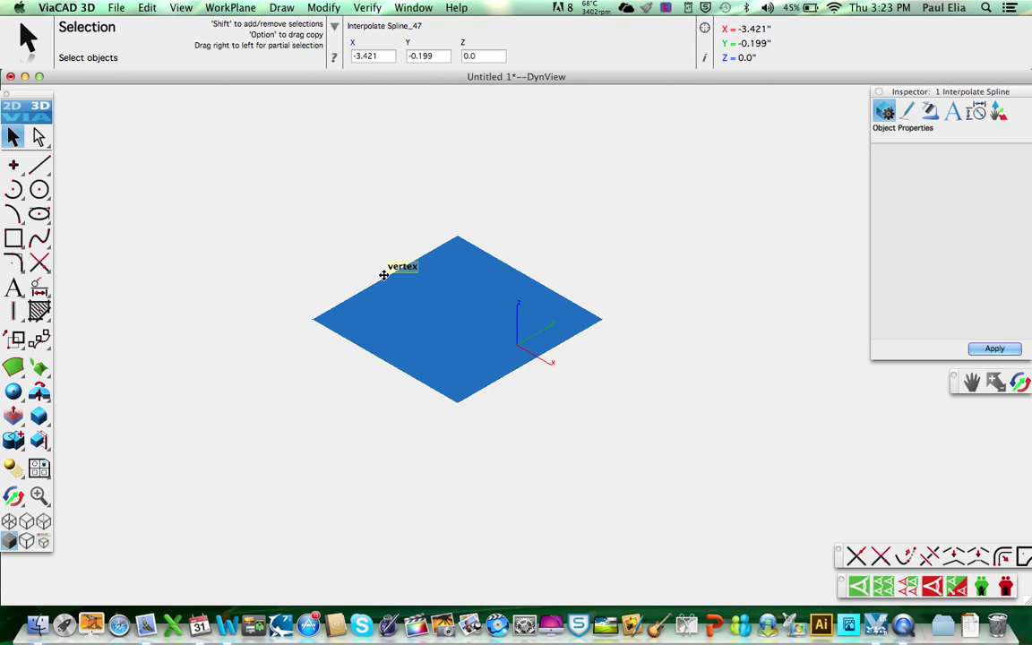
left_click_drag(384, 262, 385, 239)
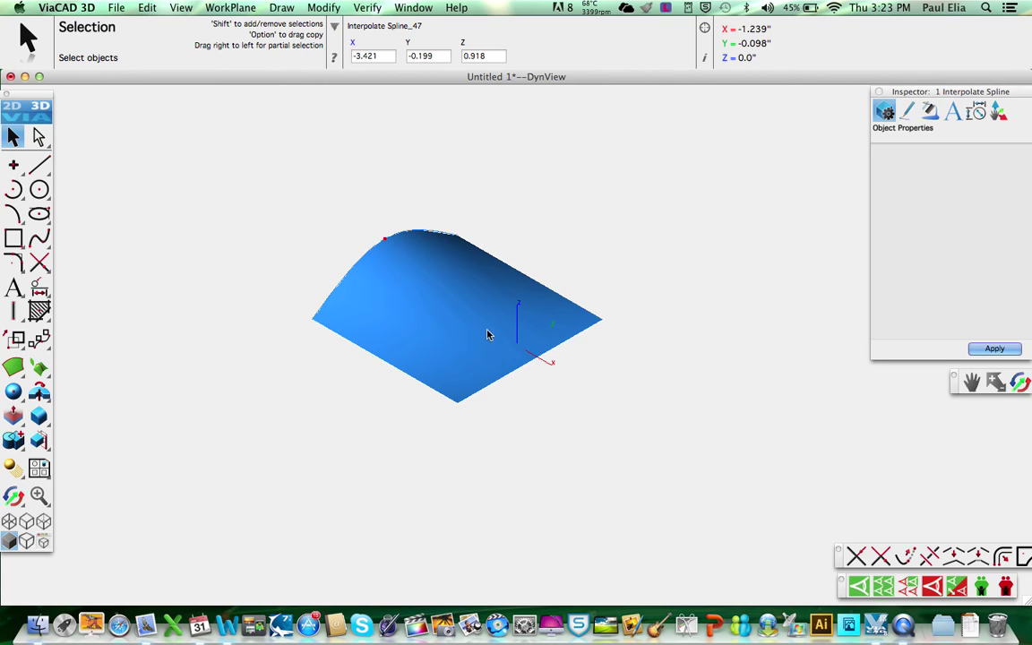
Lower the midpoint vertex of the spline on the surface's high-X edge about 1.06 inches along Z.
left_click_drag(519, 345, 566, 389)
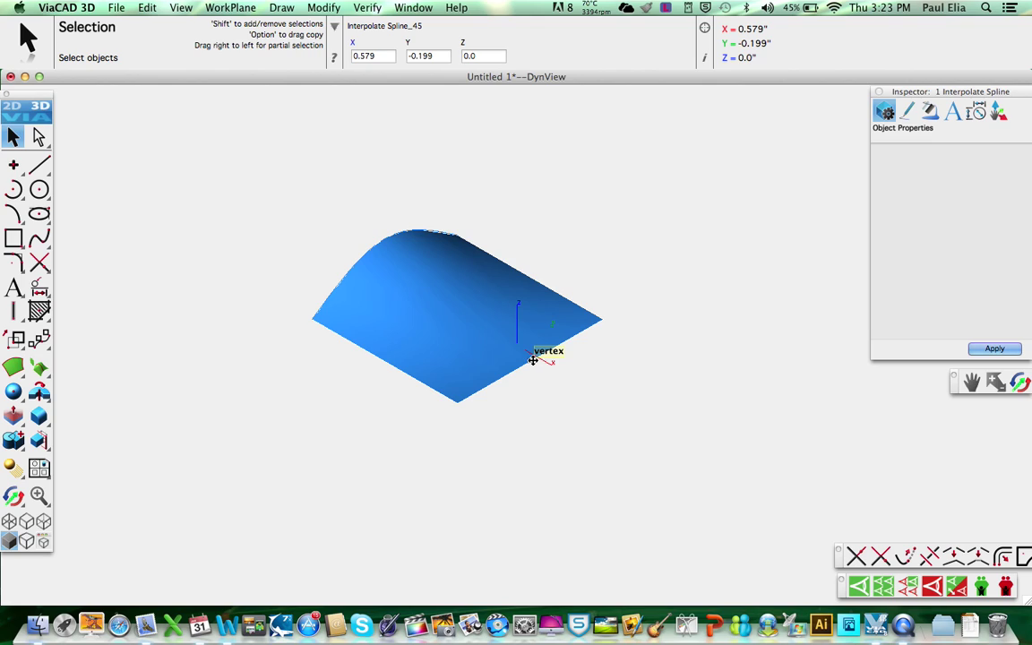
left_click_drag(532, 359, 529, 406)
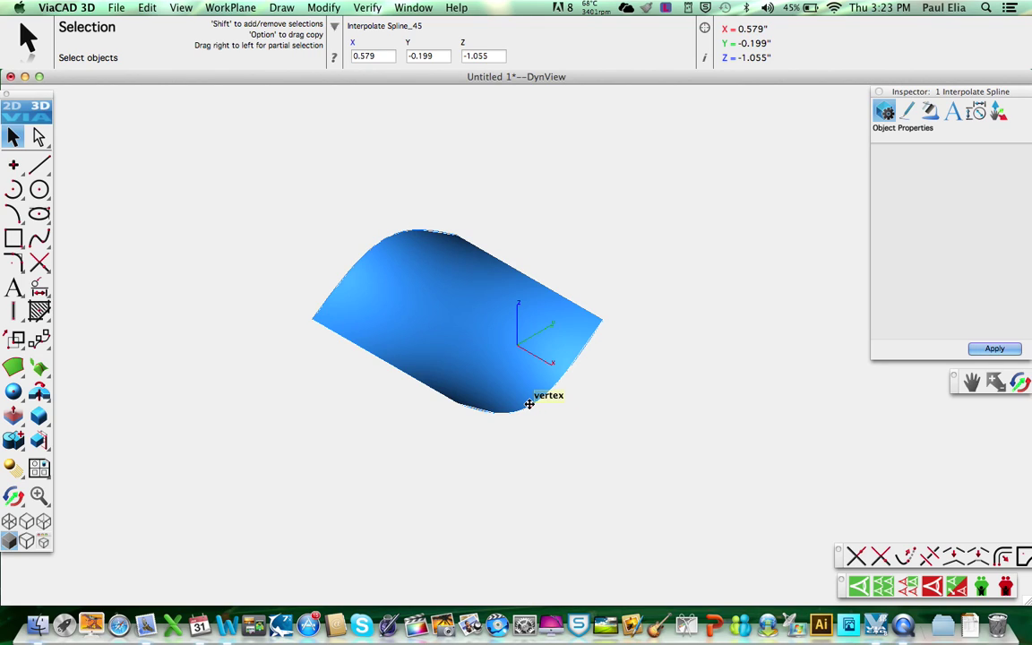
Raise the low-Y edge spline's midpoint about 0.41 inches along Z and lower the high-Y edge spline's midpoint about 0.43 inches.
left_click_drag(362, 346, 388, 341)
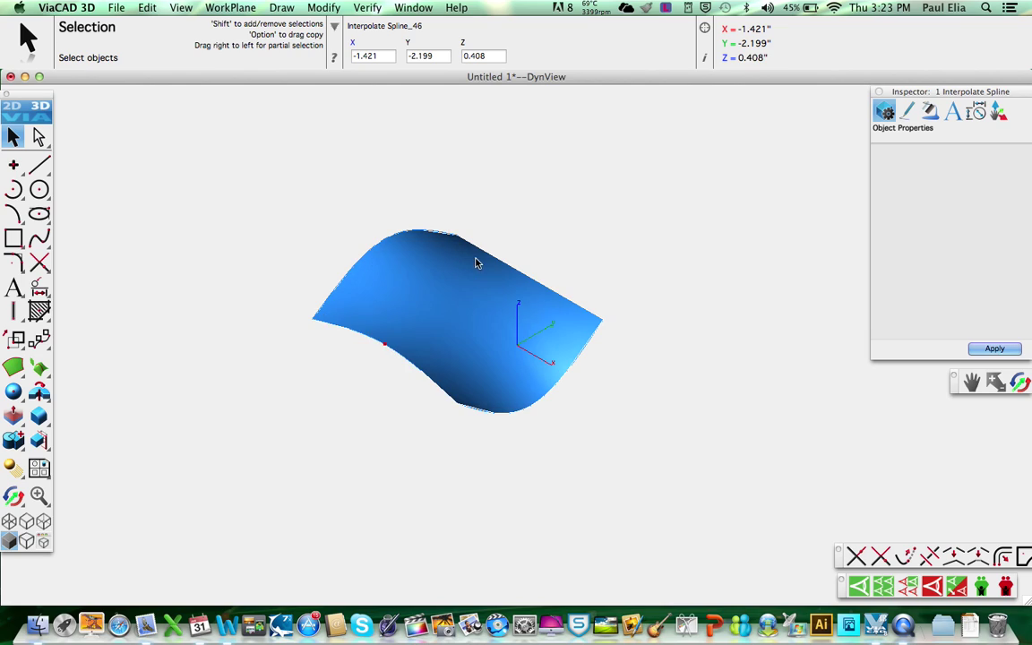
left_click_drag(535, 298, 530, 297)
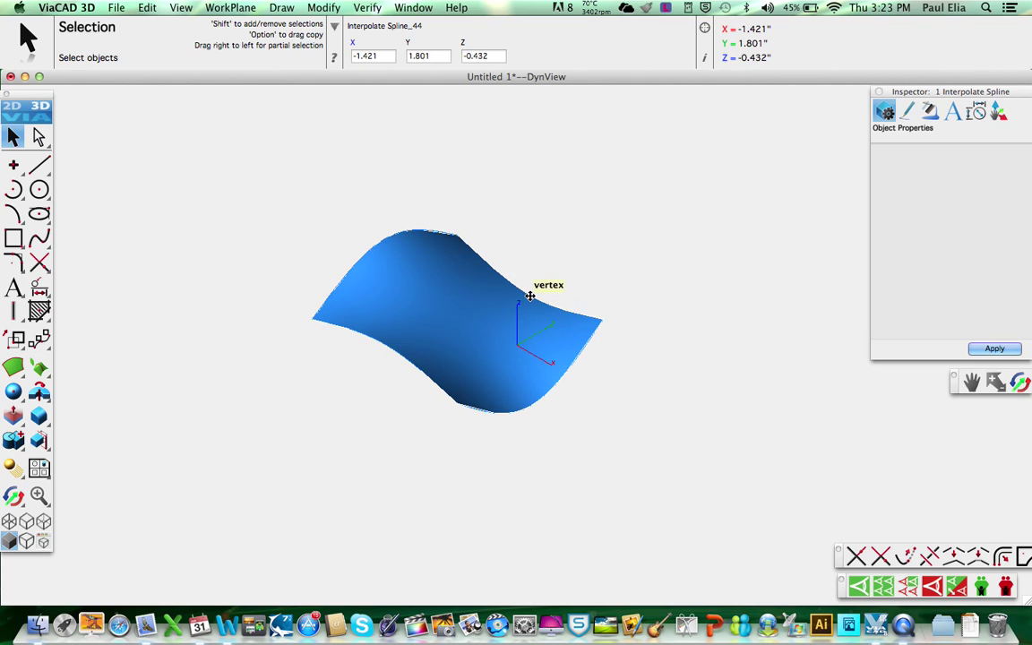
Examine the reshaped surface's curvature from several angles and restore the isometric view.
left_click(1020, 383)
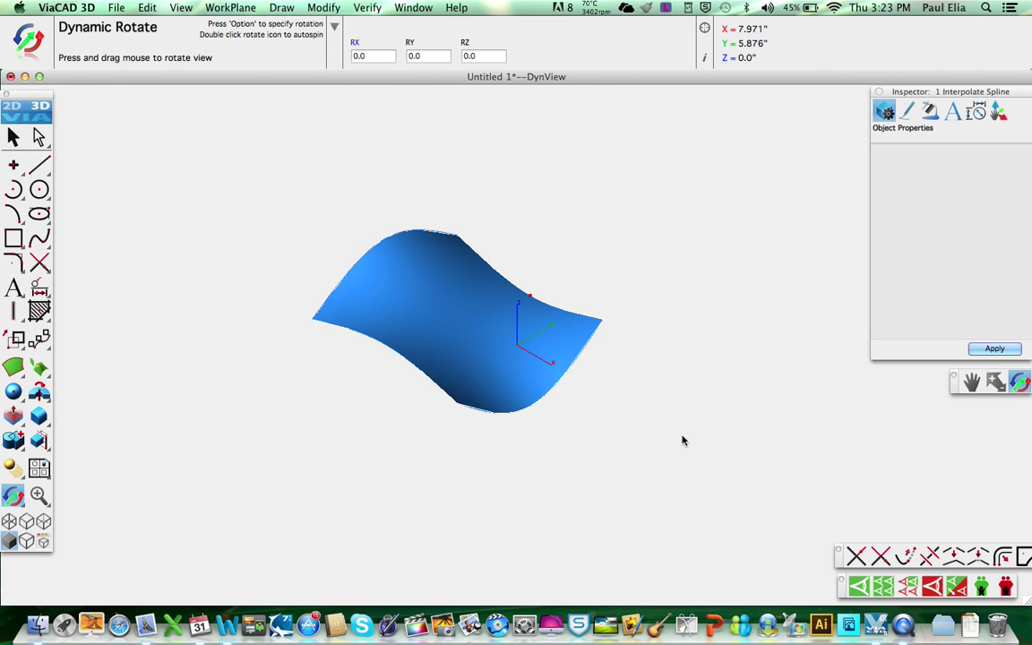
left_click_drag(572, 449, 833, 335)
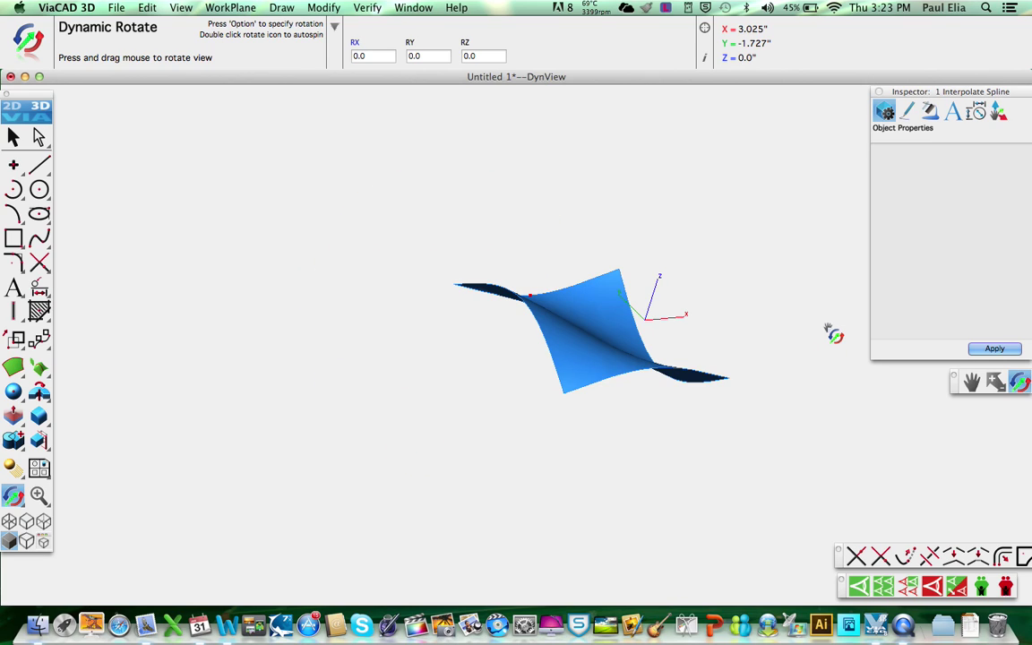
left_click_drag(678, 298, 491, 341)
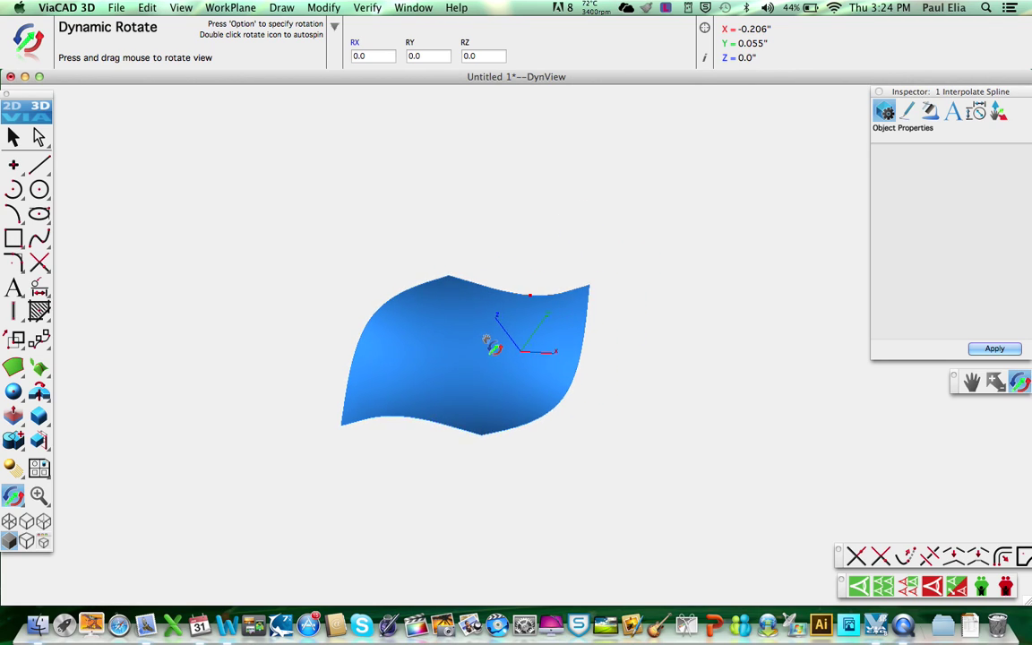
double_click(1007, 394)
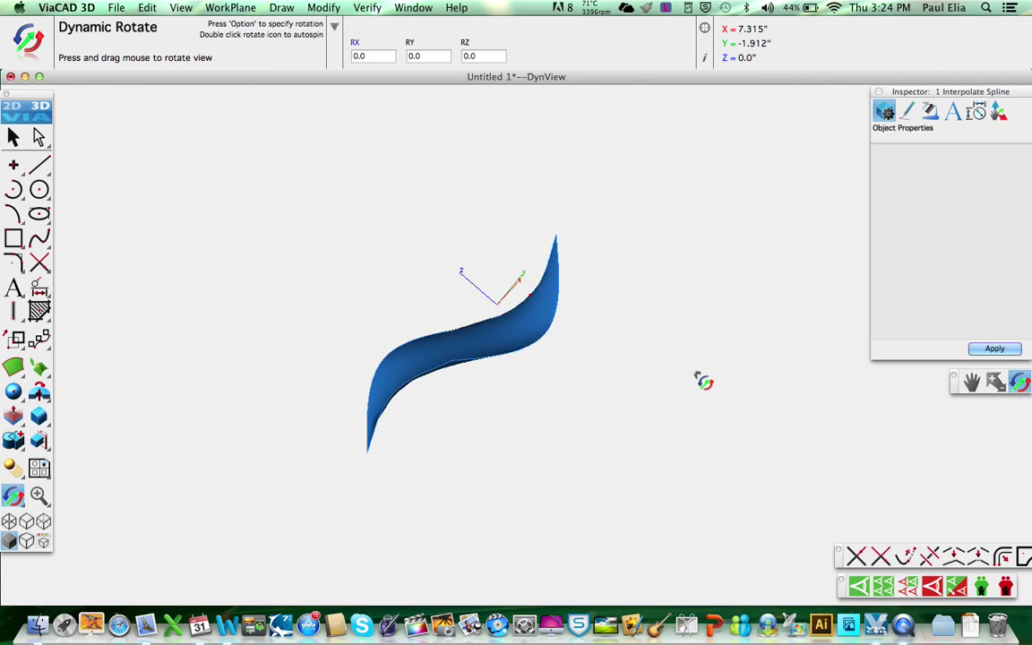
key("alt")
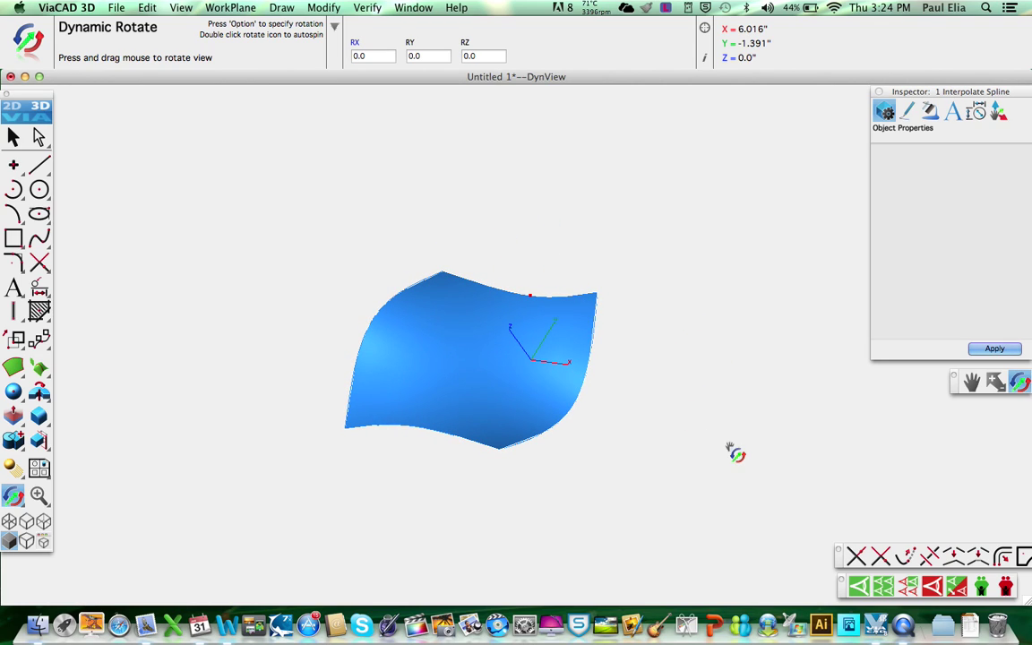
key("super+1")
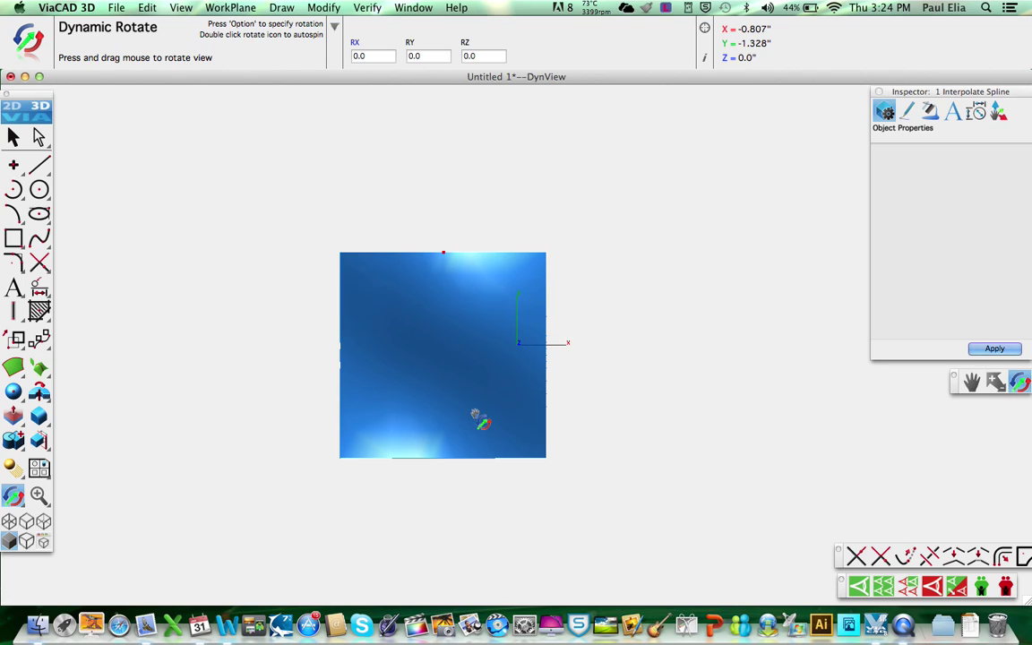
left_click_drag(431, 398, 422, 376)
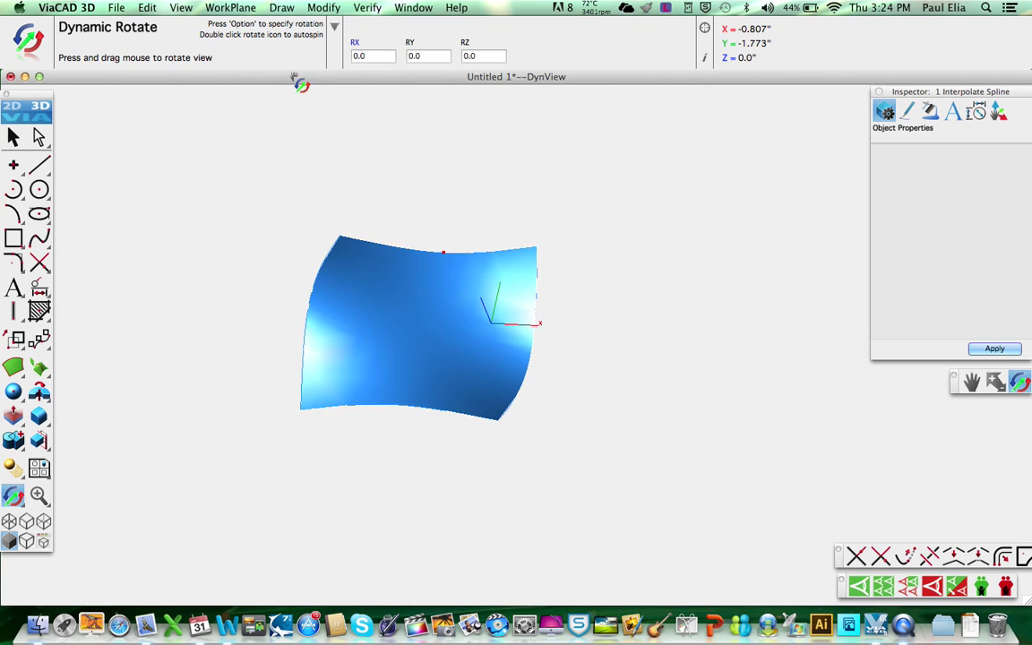
left_click(181, 7)
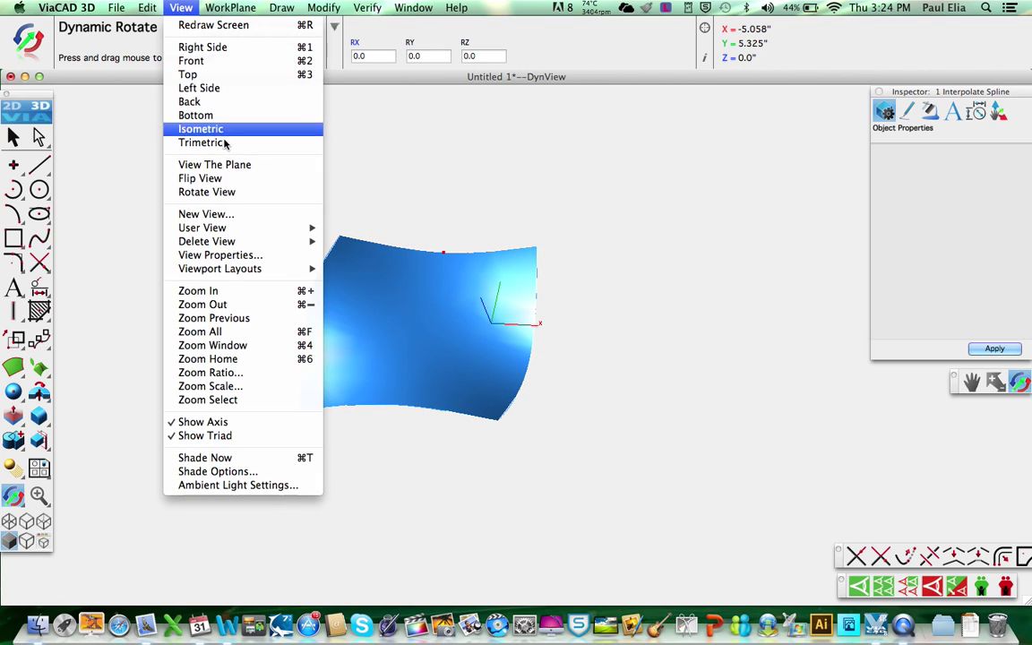
left_click(225, 138)
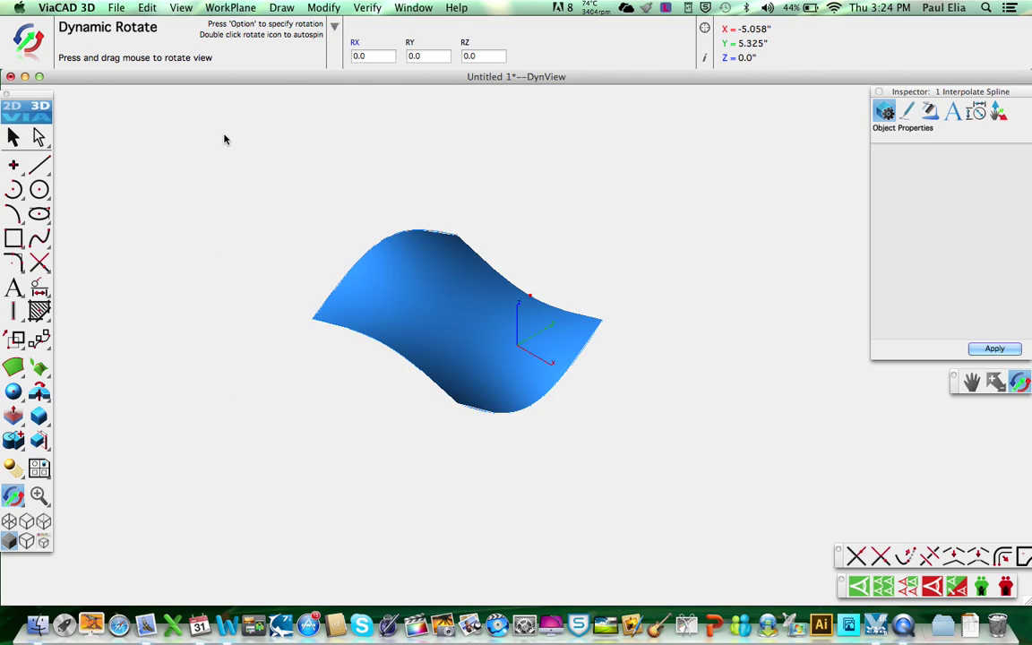
Draw a single line about 0.7 inches long along Z, upward from the surface's low-X, low-Y corner.
left_click(39, 165)
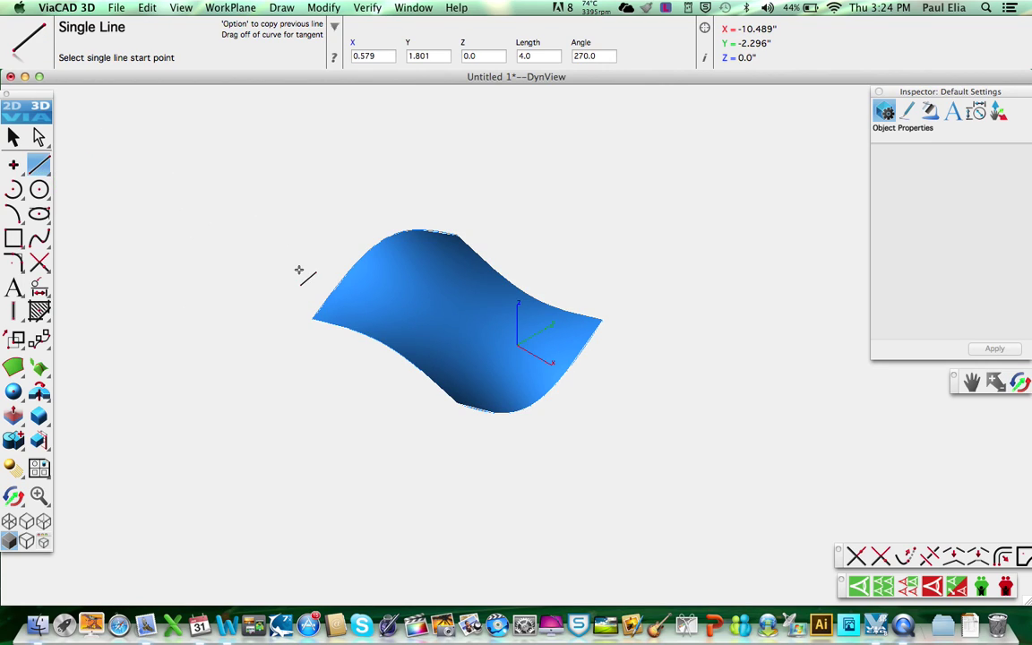
left_click(312, 321)
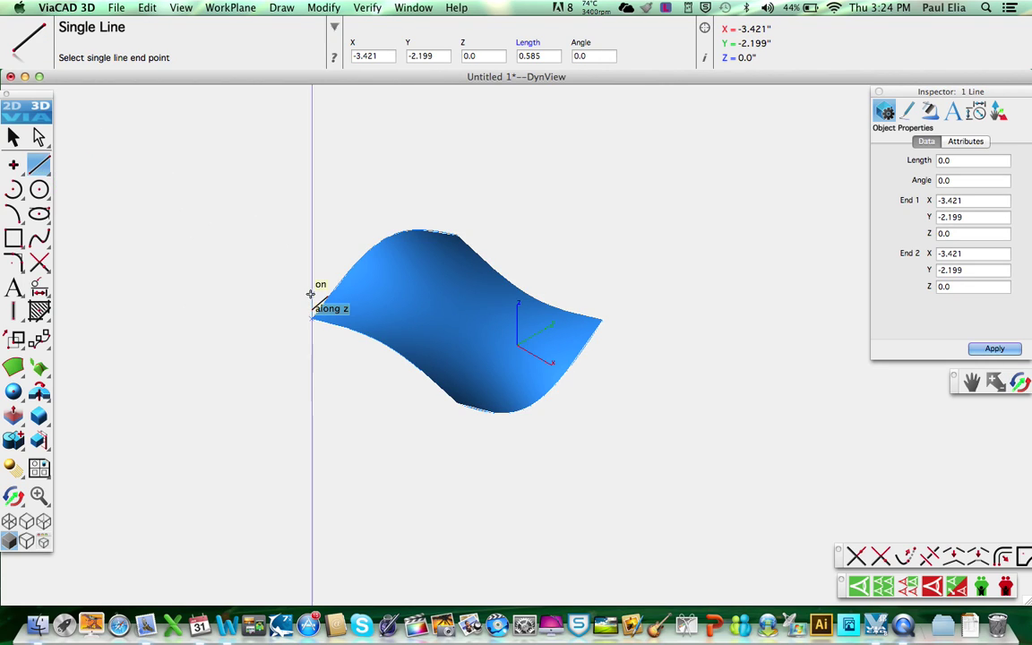
left_click(311, 291)
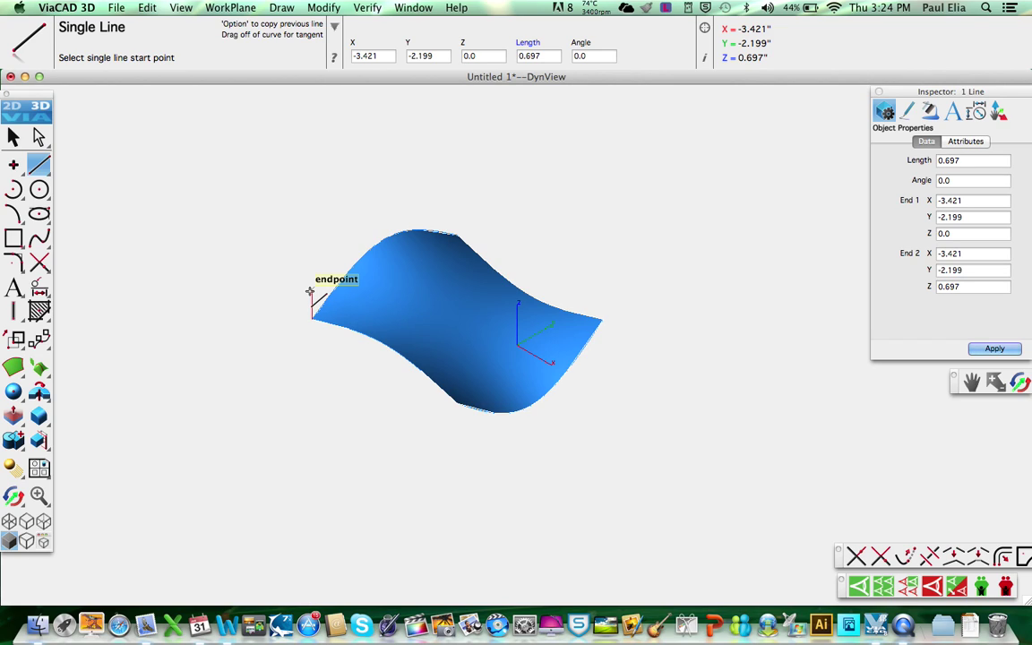
Extrude the cover surface into a solid, using the vertical corner line's endpoints for the direction and distance.
left_click(47, 399)
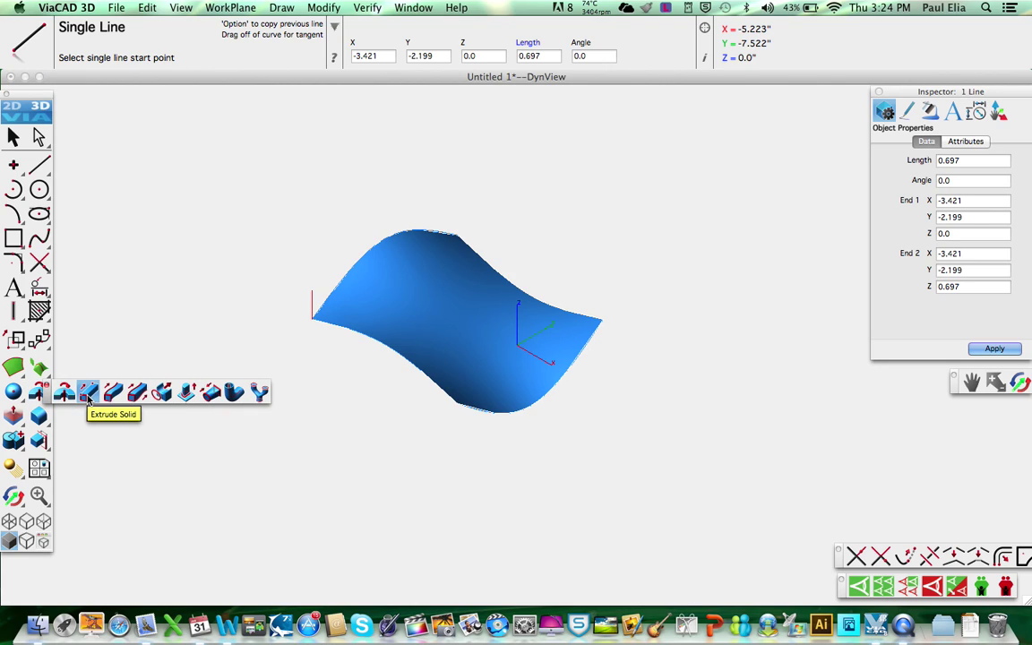
left_click(88, 399)
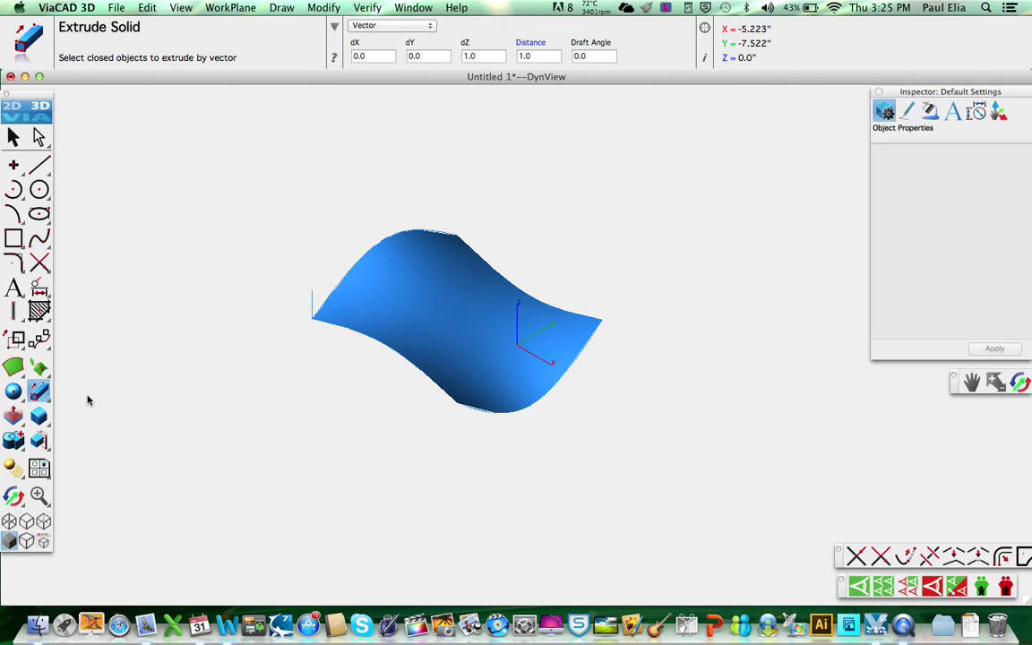
left_click(355, 312)
key("Return")
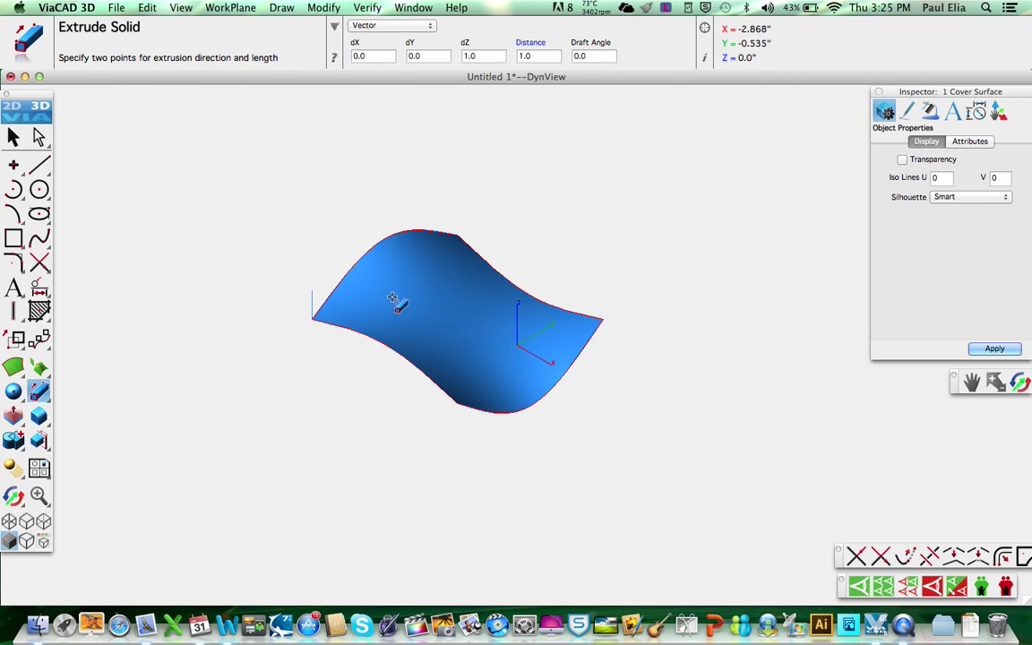
left_click(317, 297)
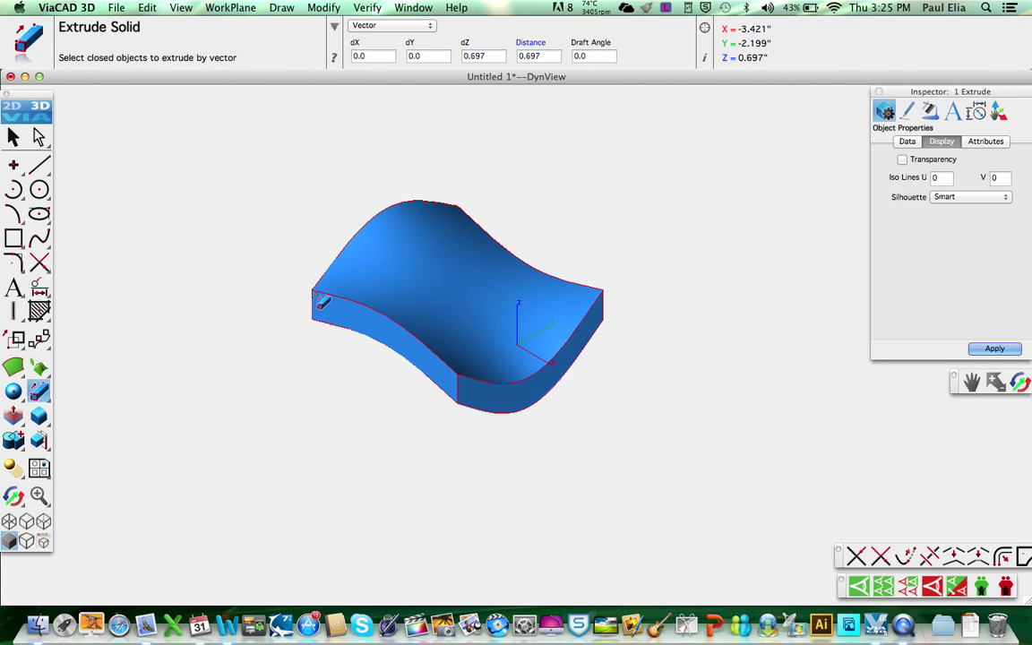
left_click(11, 135)
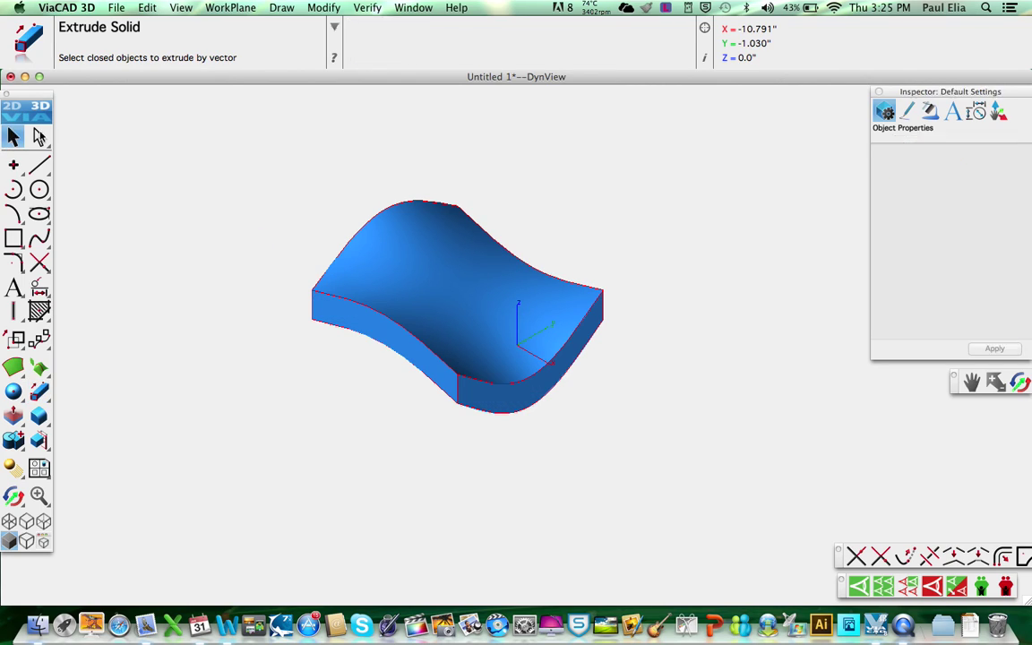
Shell the extruded solid with a 0.250-inch offset, leaving its curved upper face open, and inspect the hollow from another angle.
mouse_move(439, 299)
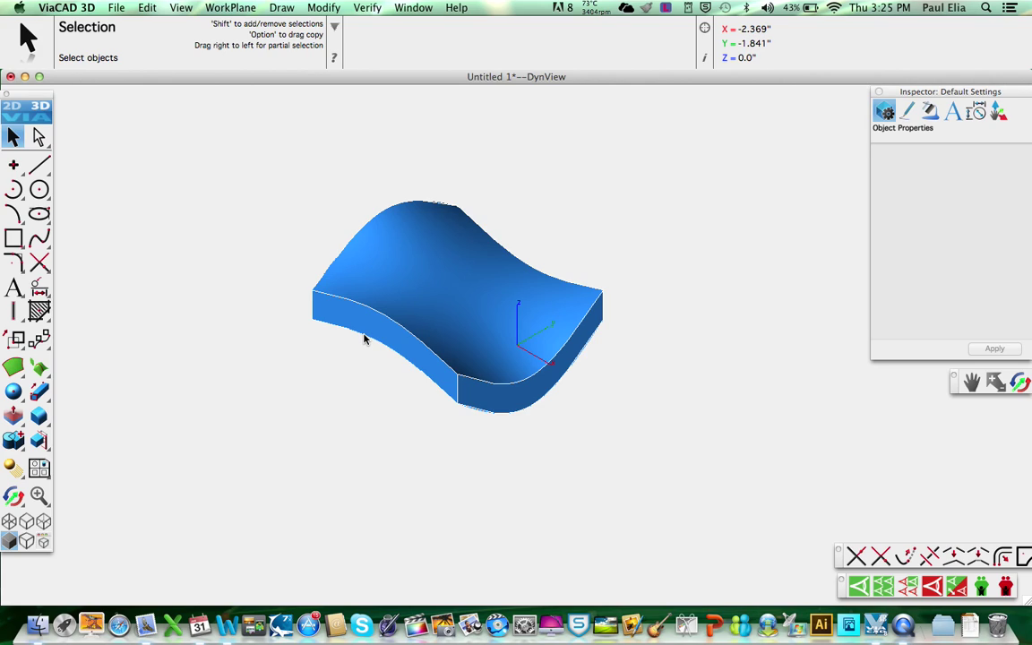
left_click(39, 416)
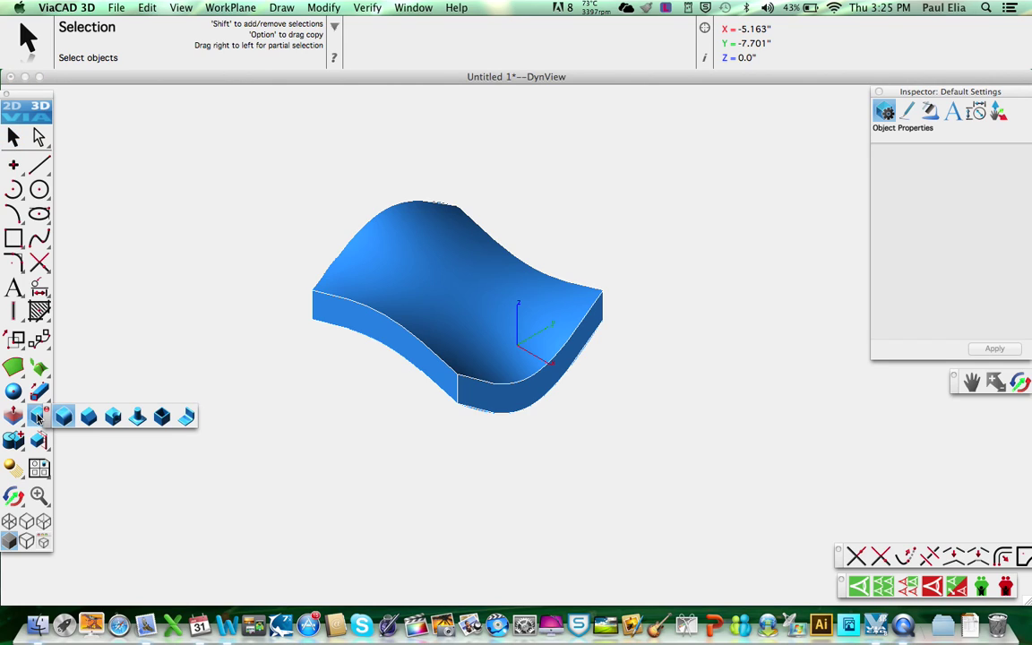
left_click(161, 416)
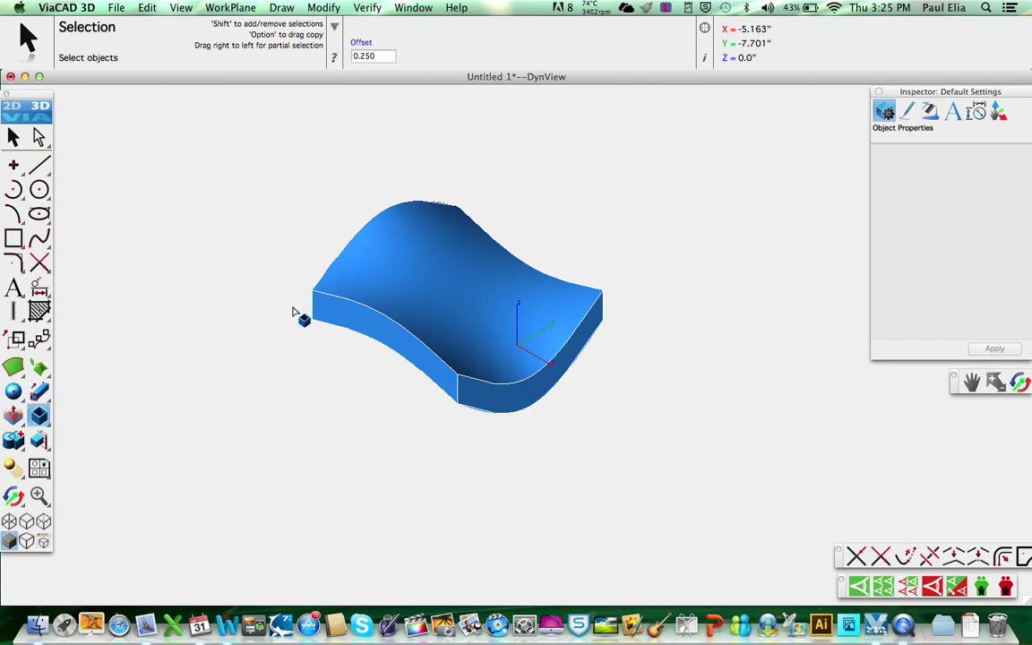
left_click(412, 284)
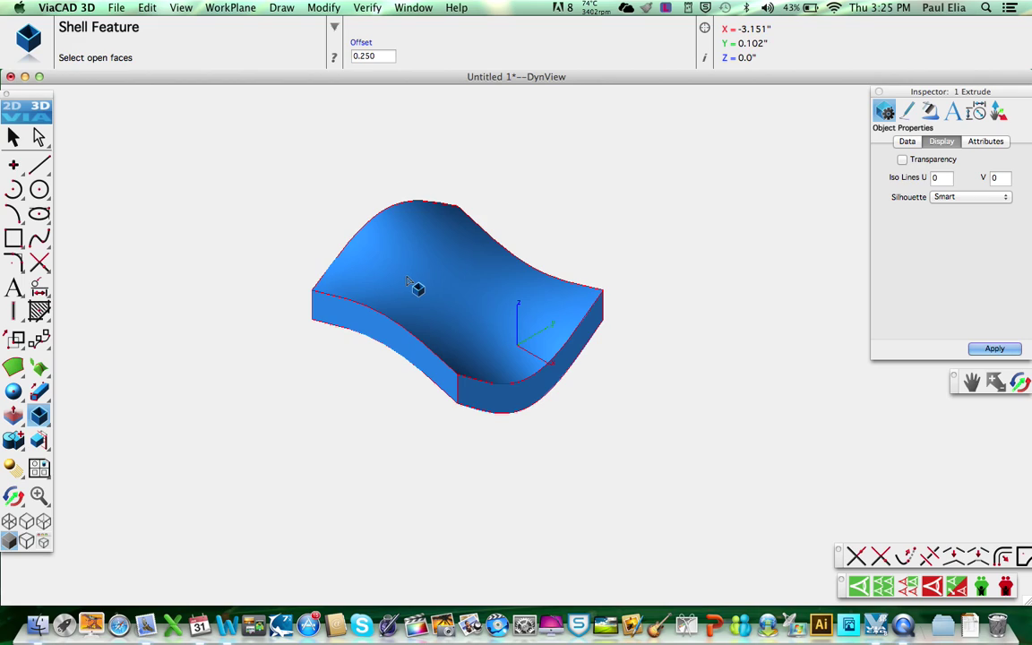
left_click(412, 281)
left_click(436, 278)
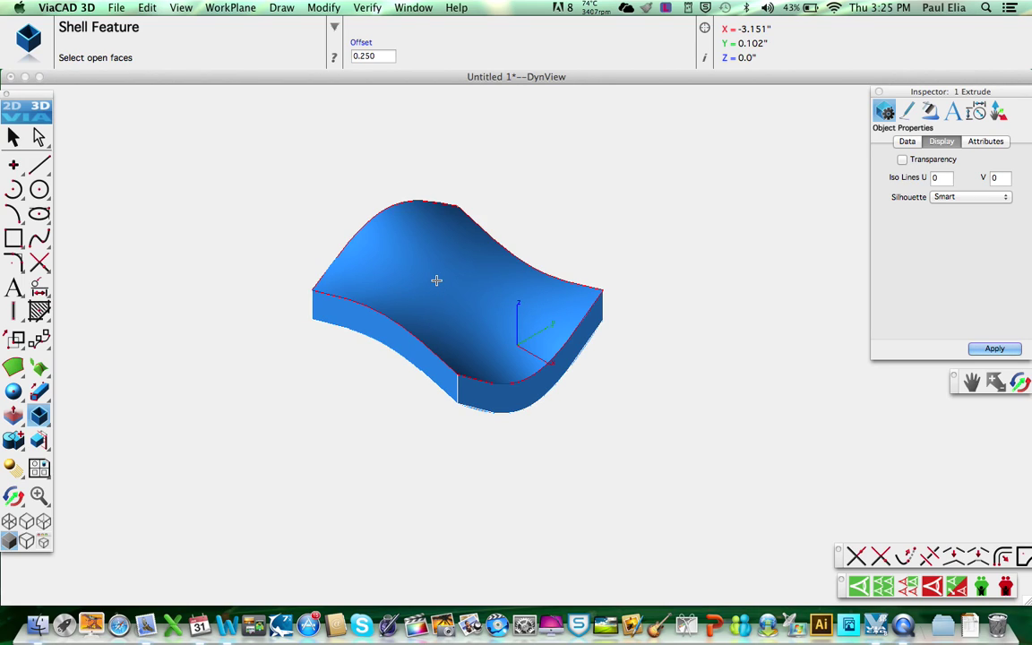
left_click(443, 288)
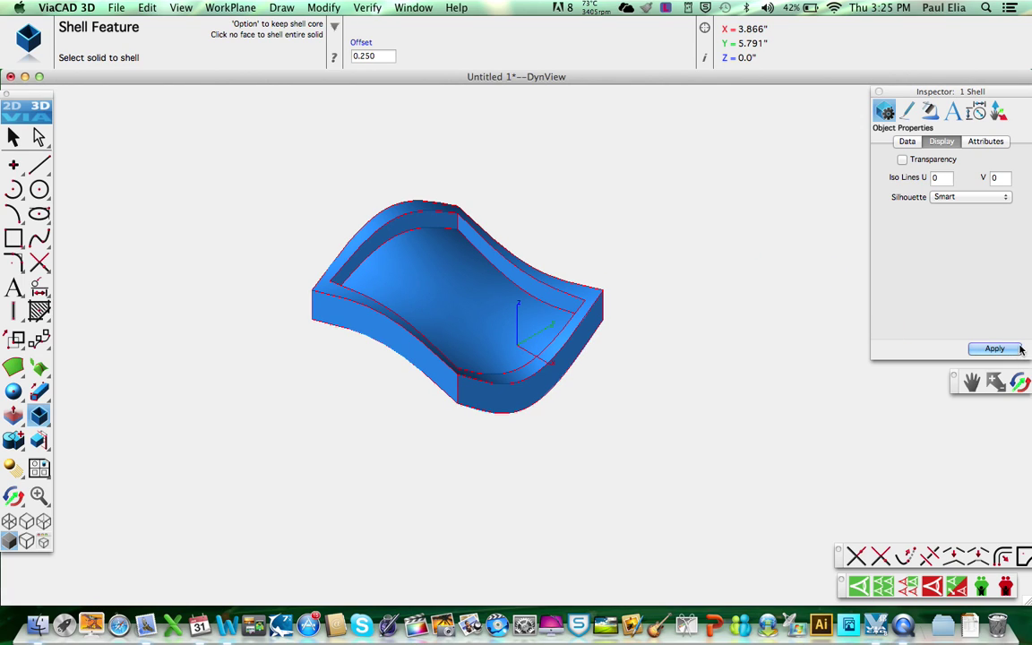
left_click(1014, 383)
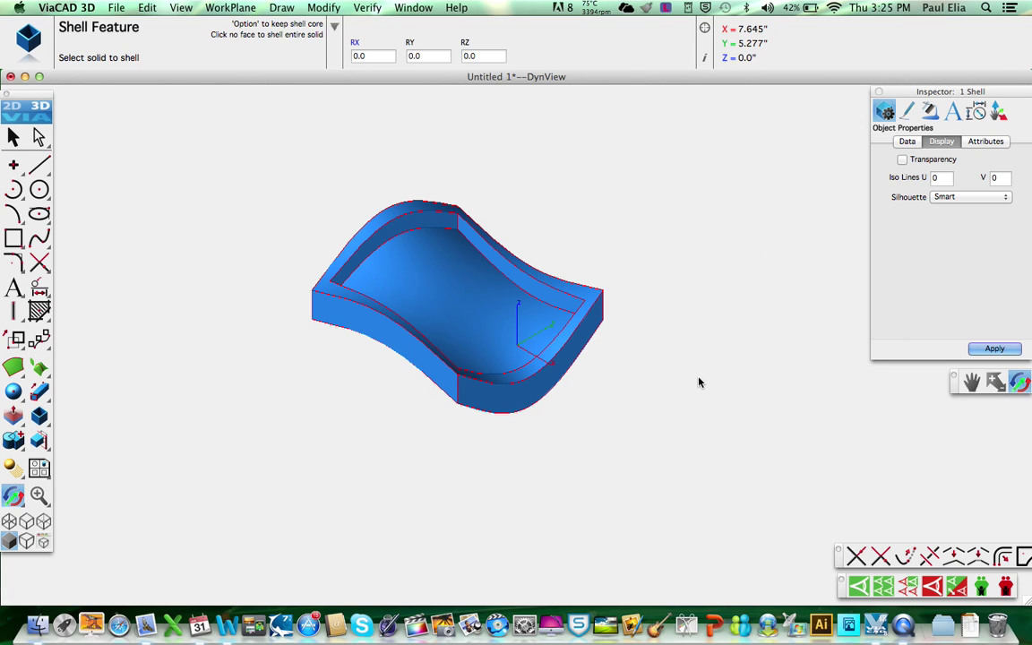
left_click_drag(685, 362, 565, 426)
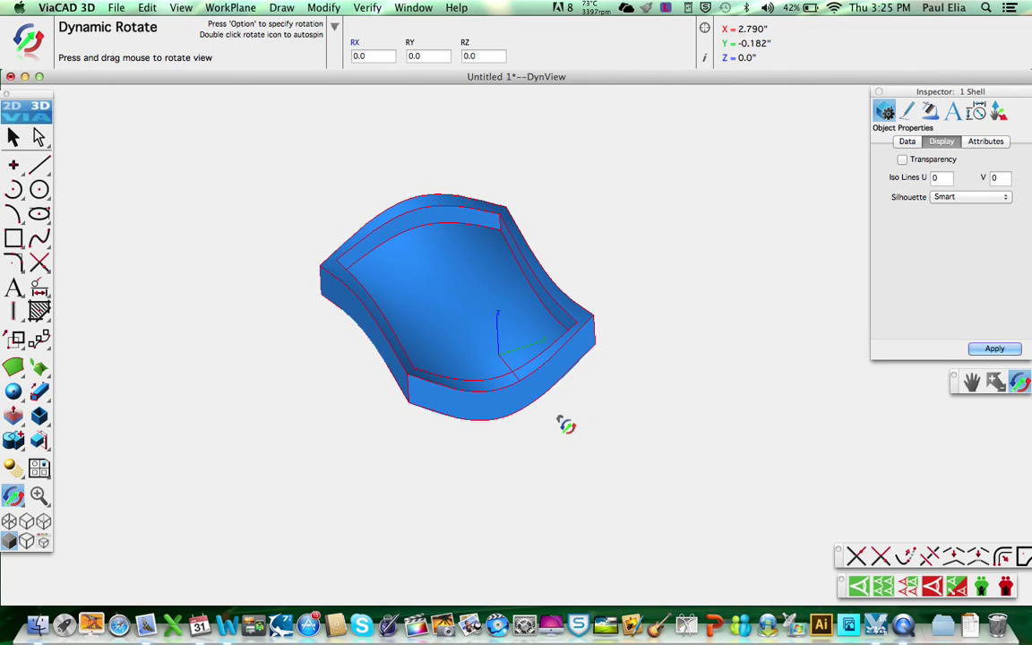